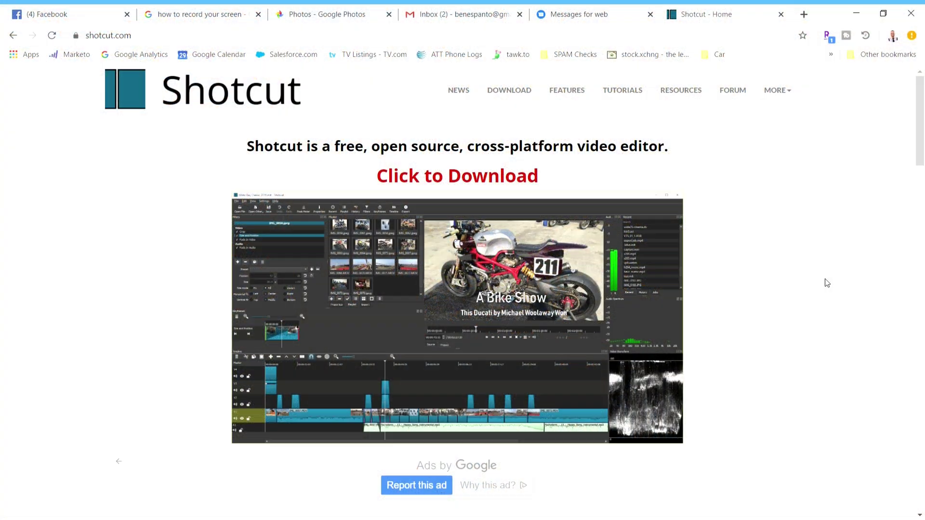
# Scroll down the shotcut.com homepage in Chrome
pyautogui.scroll(-8, 826, 283)
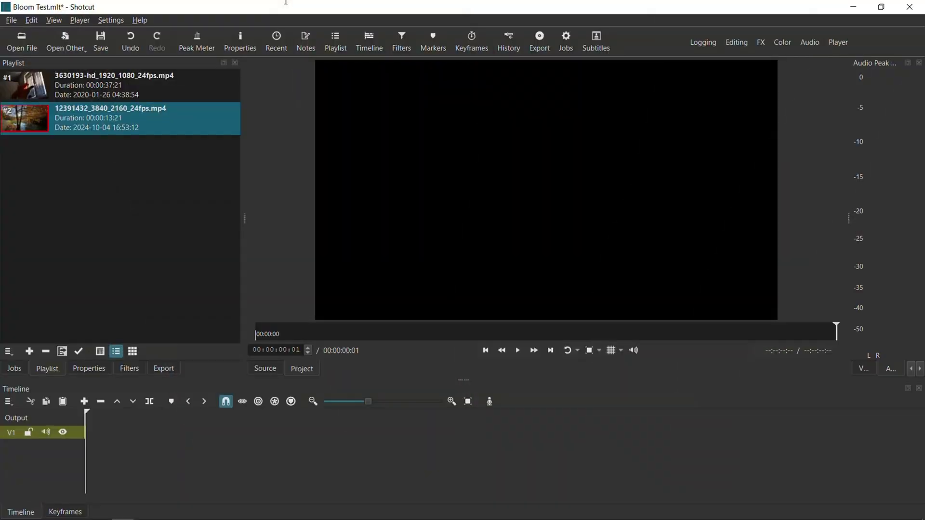
pyautogui.click(140, 20)
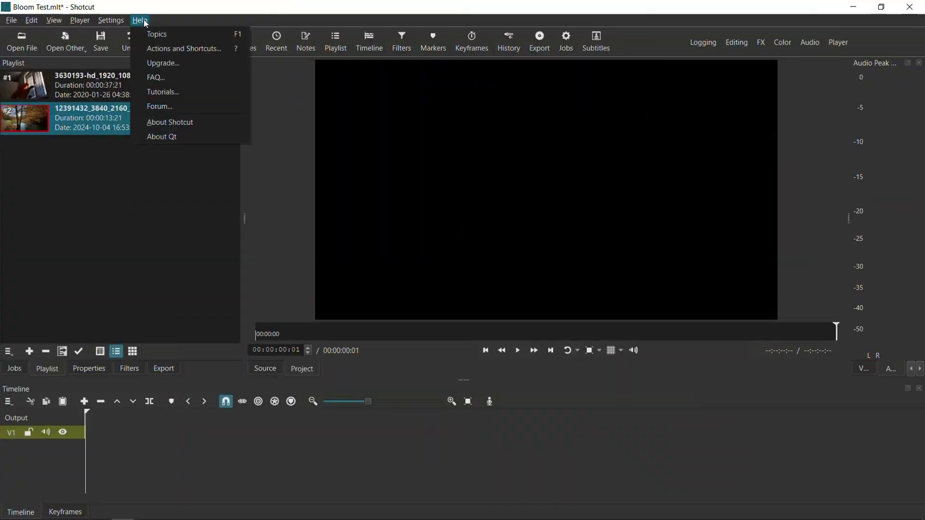
pyautogui.click(215, 123)
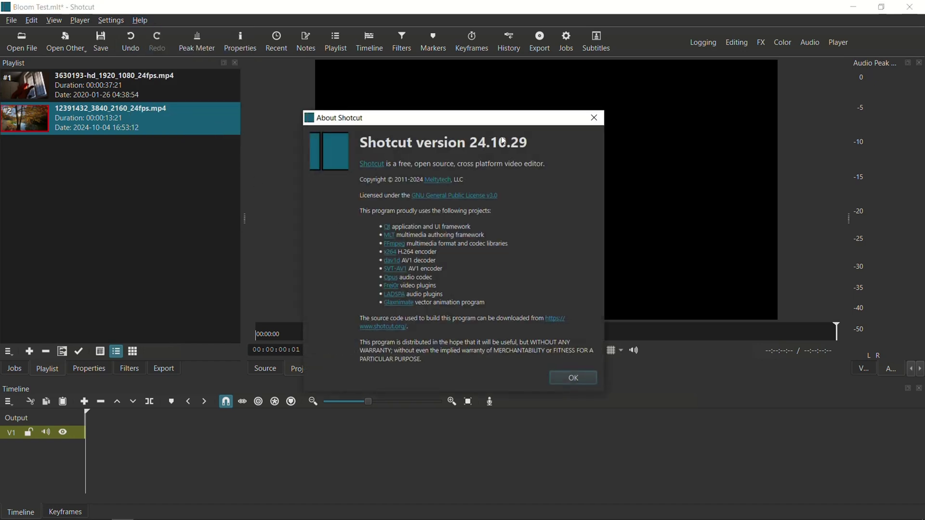
pyautogui.click(577, 378)
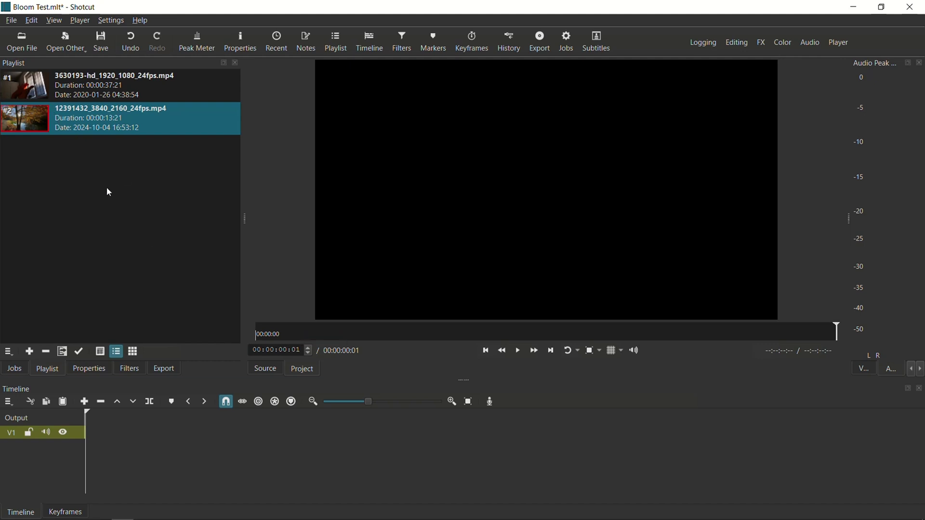
# Play the hand clip, then the autumn tree clip, in the Source player, pausing each
pyautogui.click(37, 93)
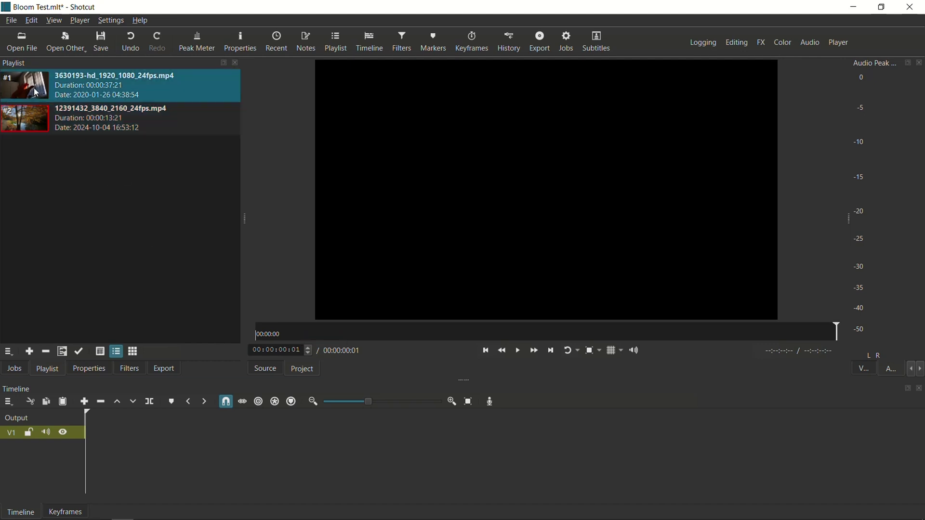
pyautogui.doubleClick(34, 93)
pyautogui.press('space')
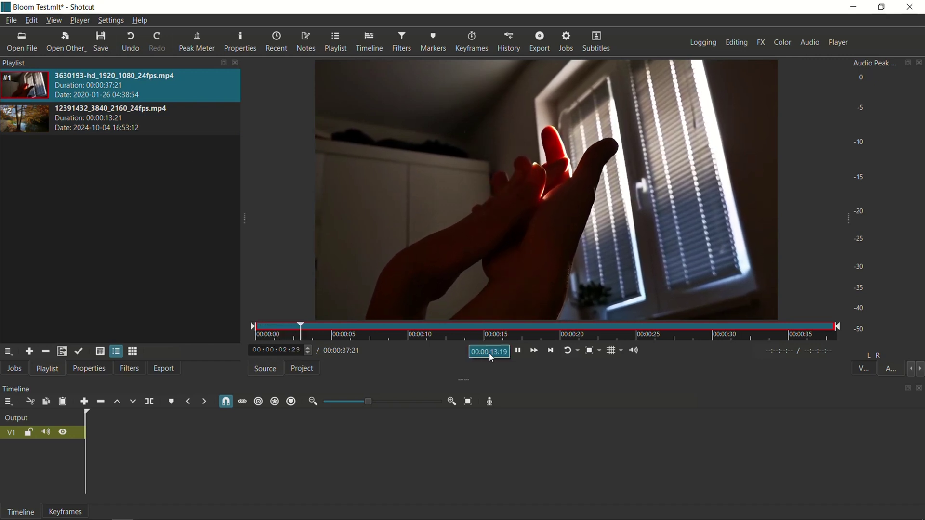
pyautogui.click(518, 351)
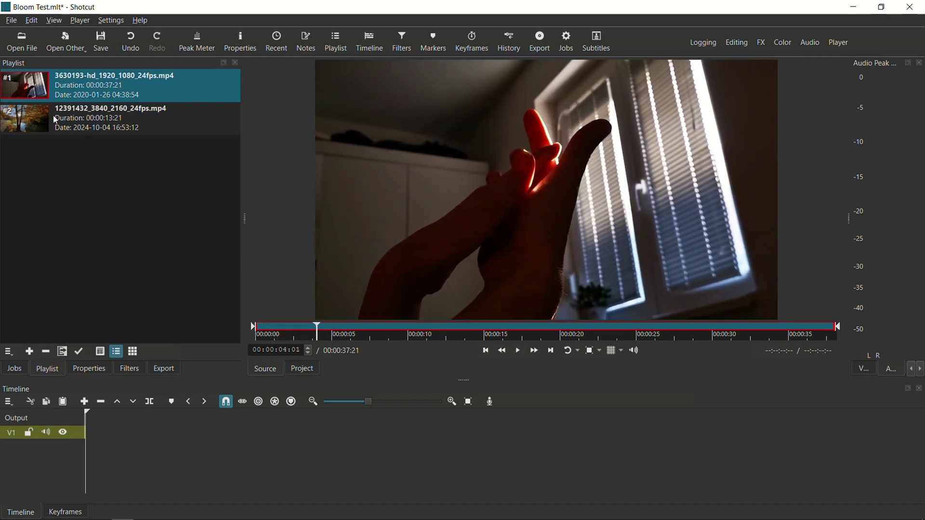
pyautogui.doubleClick(36, 116)
pyautogui.press('space')
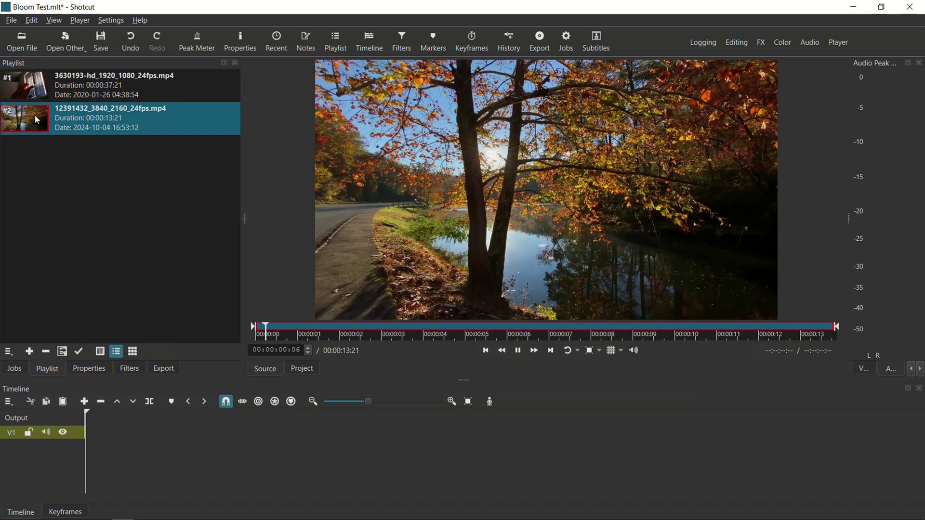
pyautogui.click(518, 351)
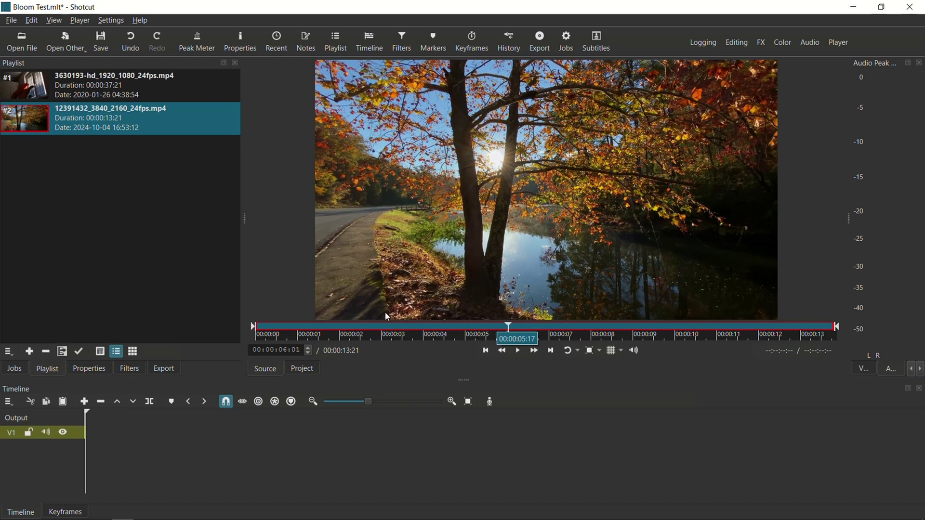
# Place the hand clip at the start of V1 and trim it to its first 14 seconds
pyautogui.moveTo(32, 94); pyautogui.dragTo(141, 439)
pyautogui.moveTo(246, 432); pyautogui.dragTo(198, 438)
pyautogui.click(374, 419)
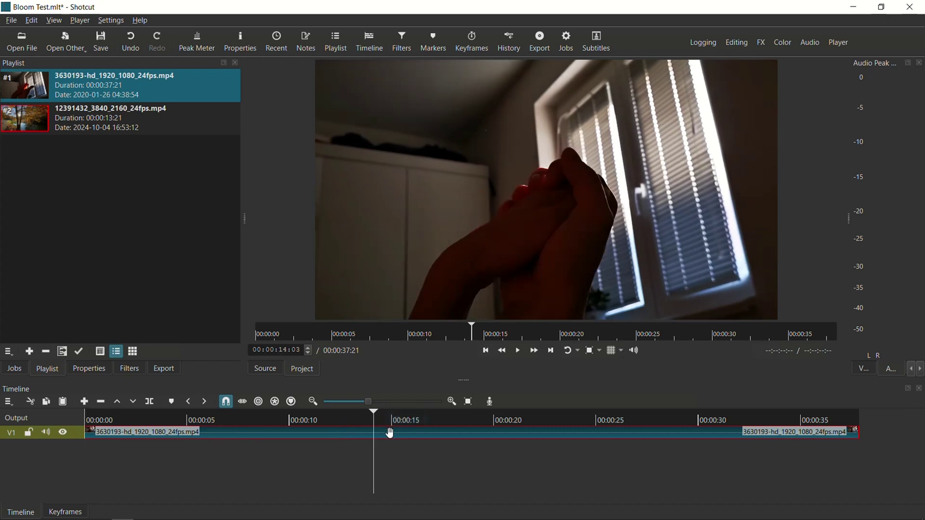
pyautogui.press('s')
pyautogui.click(393, 435)
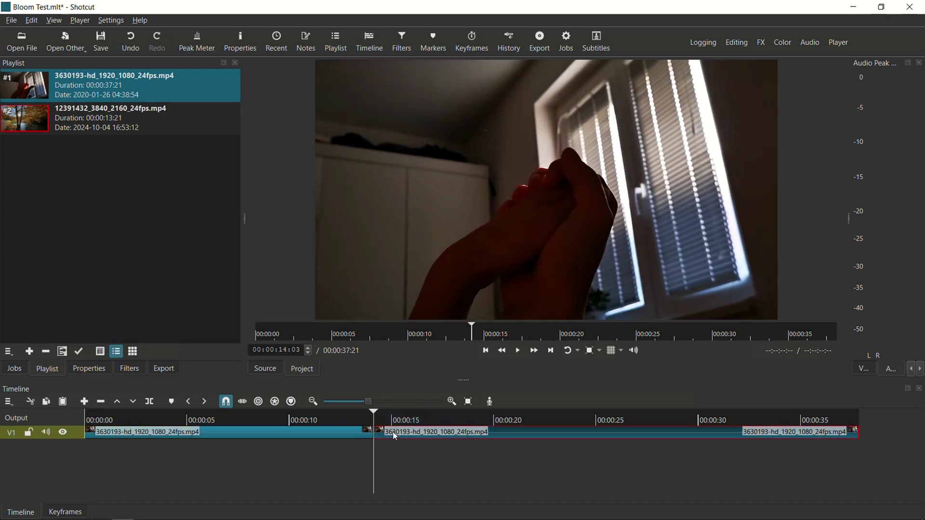
pyautogui.press('Delete')
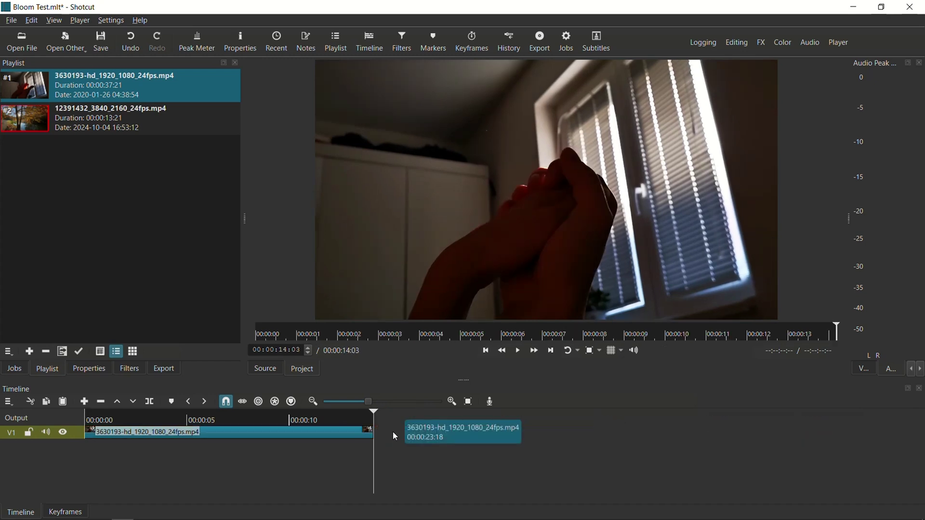
# Append the autumn tree clip directly after the hand clip, ripple-deleting the gap, and play the cut
pyautogui.moveTo(25, 127); pyautogui.dragTo(439, 435)
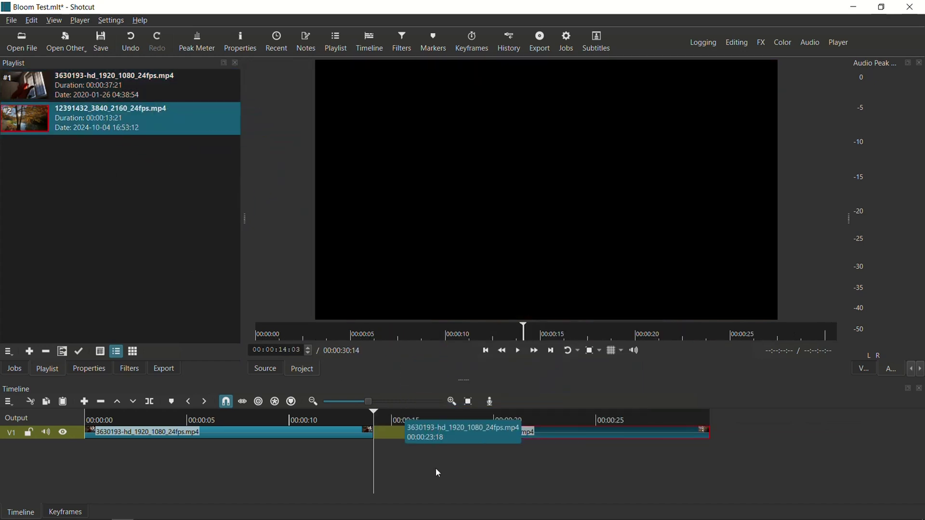
pyautogui.rightClick(388, 435)
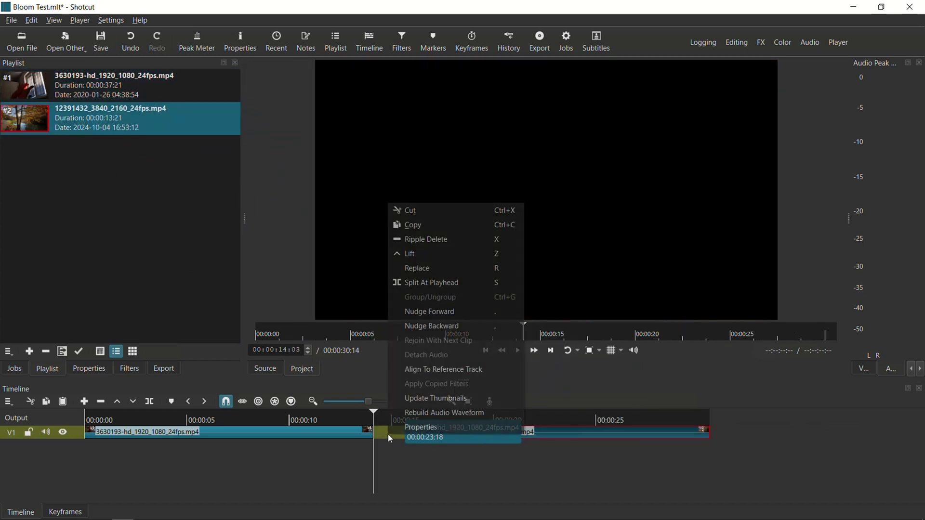
pyautogui.click(439, 239)
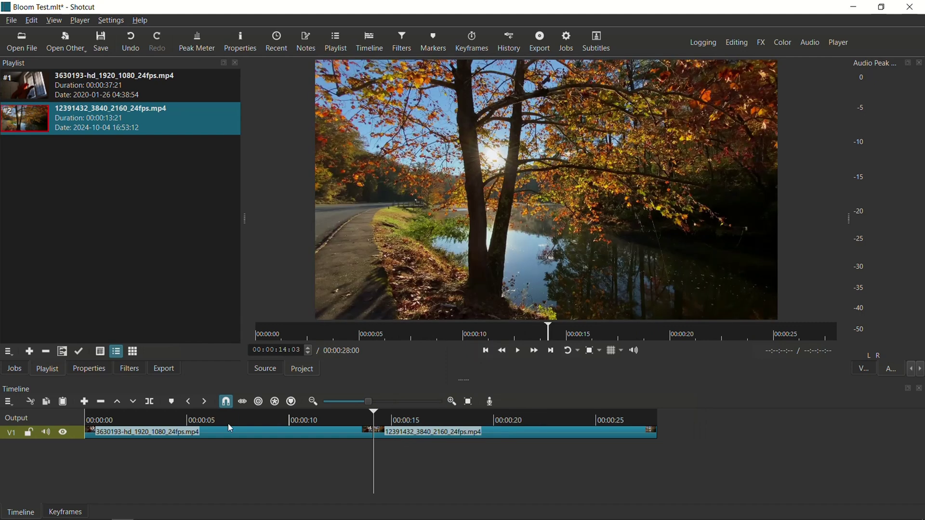
pyautogui.click(355, 419)
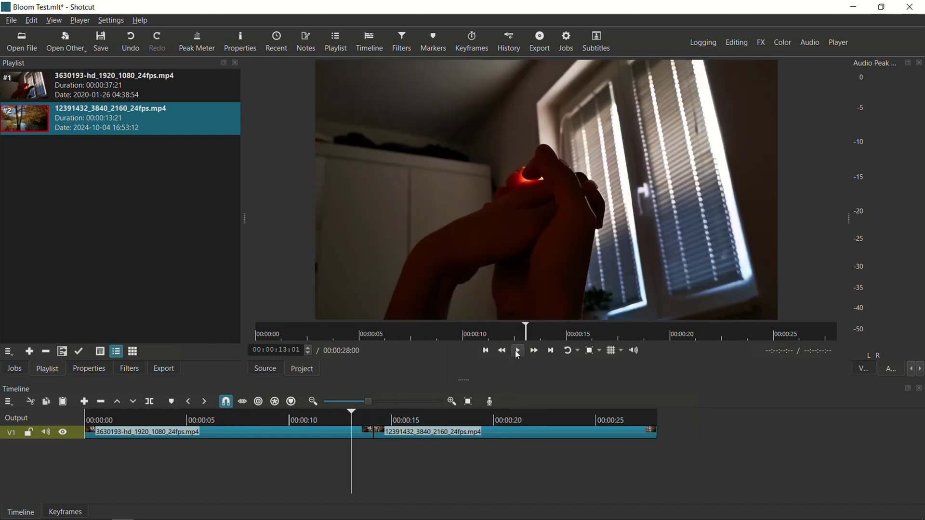
pyautogui.click(518, 350)
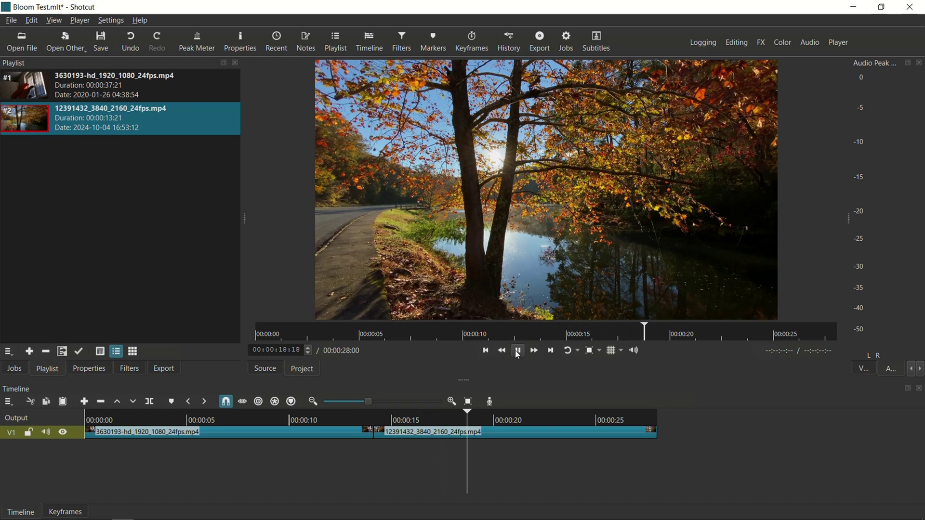
pyautogui.click(518, 350)
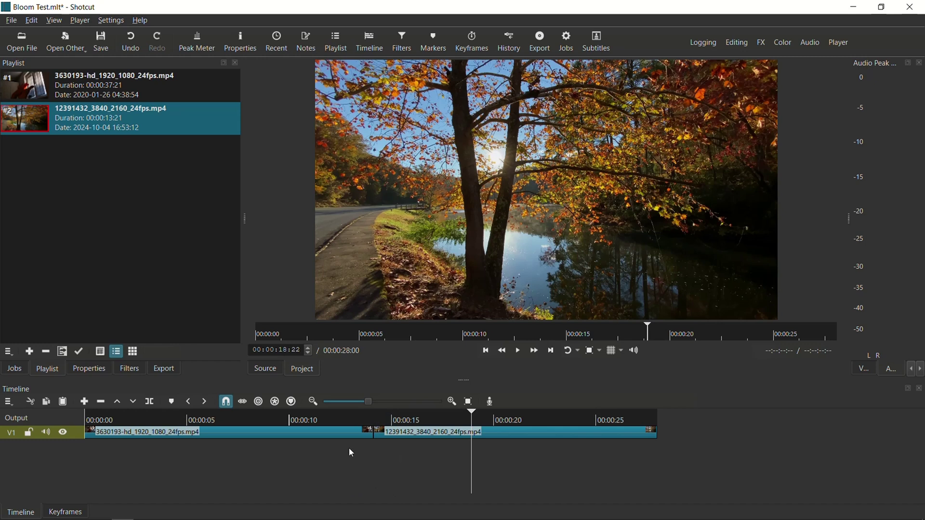
pyautogui.rightClick(73, 432)
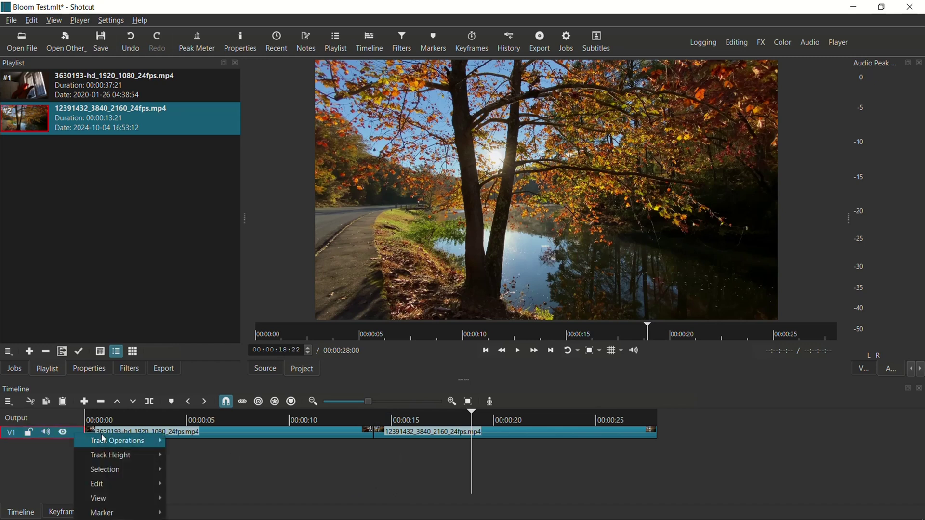
# Add video track V2 above V1, target it, and select the hand clip below
pyautogui.moveTo(114, 441)
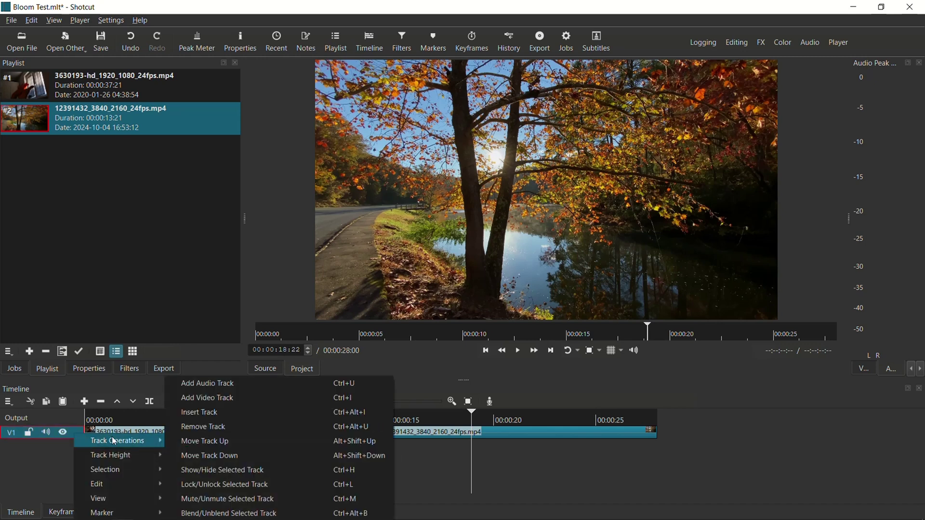
pyautogui.click(248, 400)
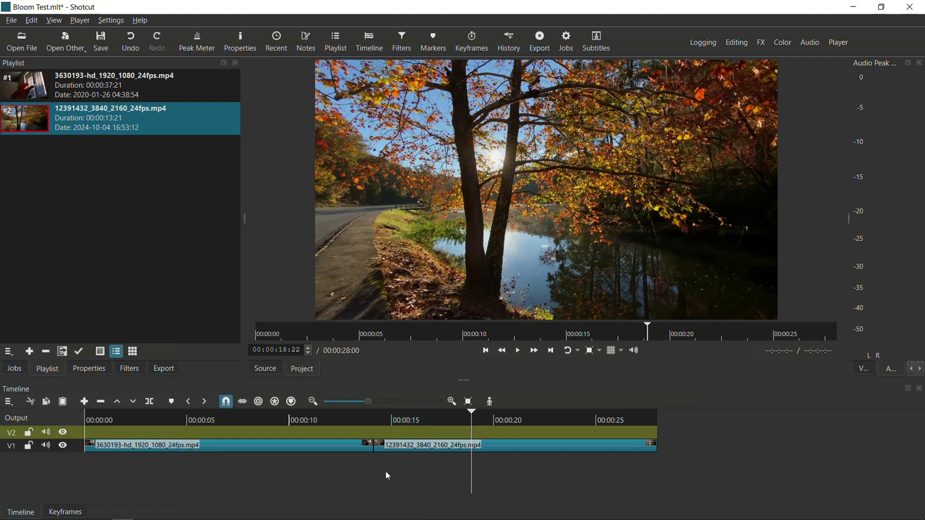
pyautogui.click(290, 449)
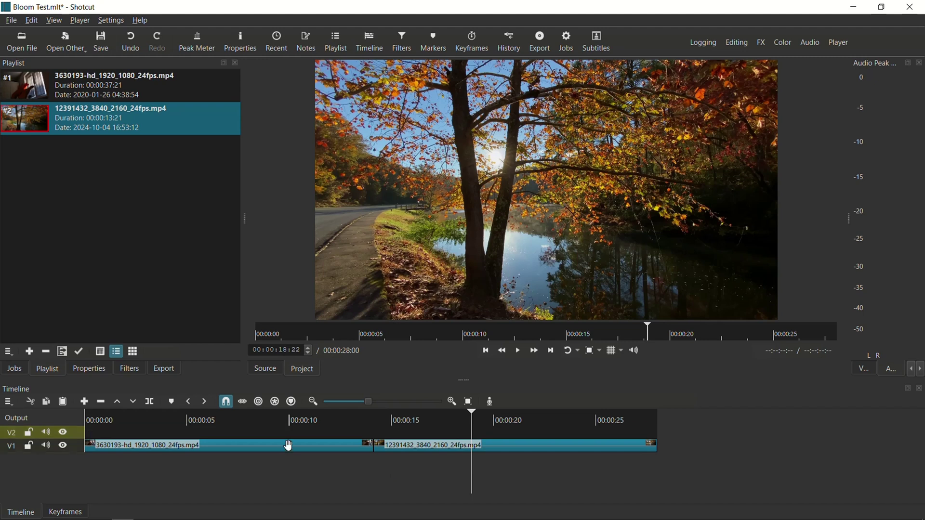
pyautogui.click(396, 446)
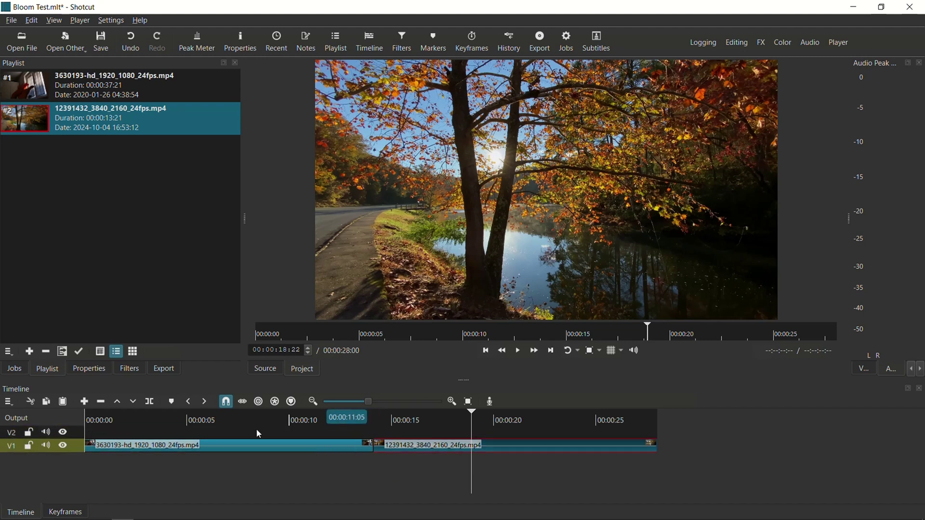
pyautogui.click(80, 436)
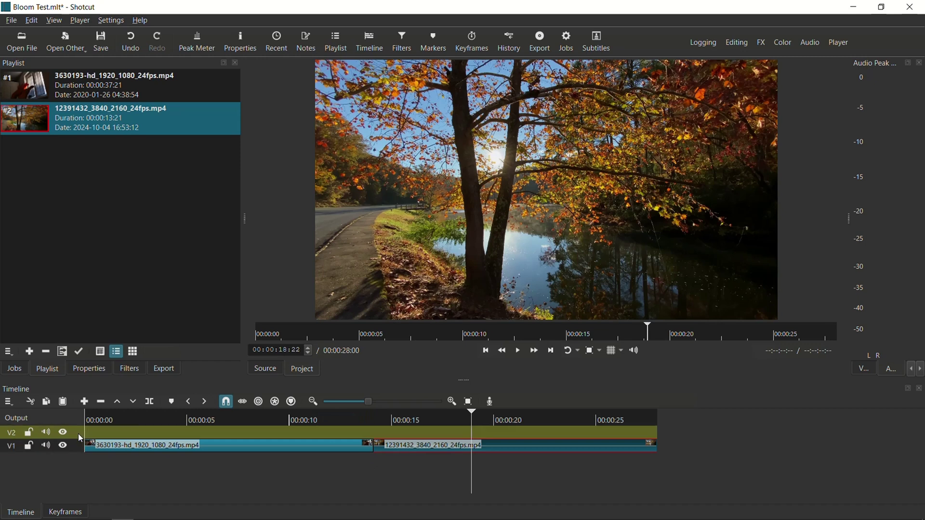
pyautogui.click(225, 445)
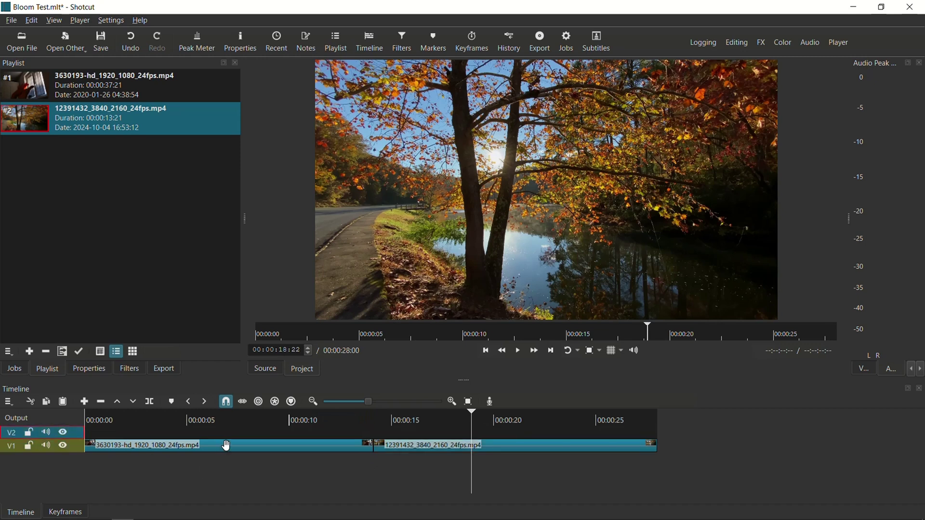
# Paste a copy of the hand clip at the start of track V2
pyautogui.click(77, 436)
pyautogui.click(161, 424)
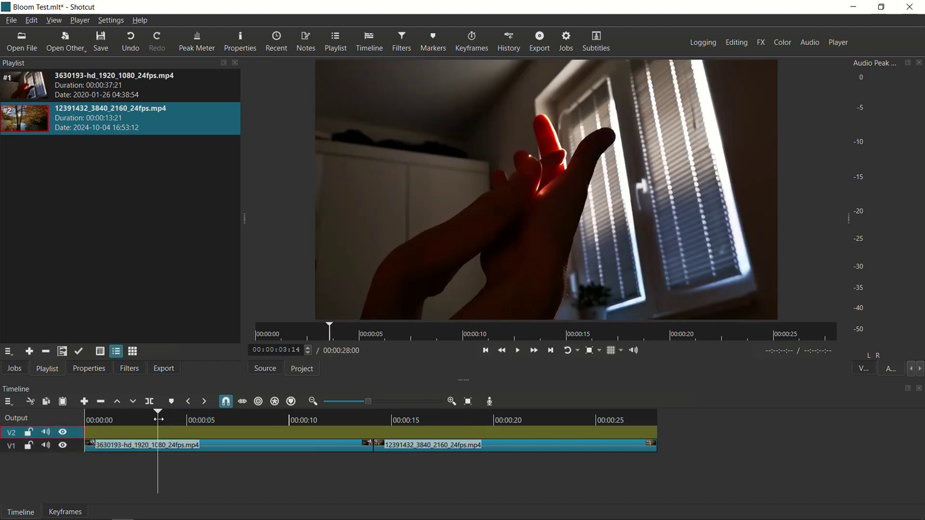
pyautogui.hotkey('ctrl', 'v')
pyautogui.moveTo(279, 428); pyautogui.dragTo(220, 437)
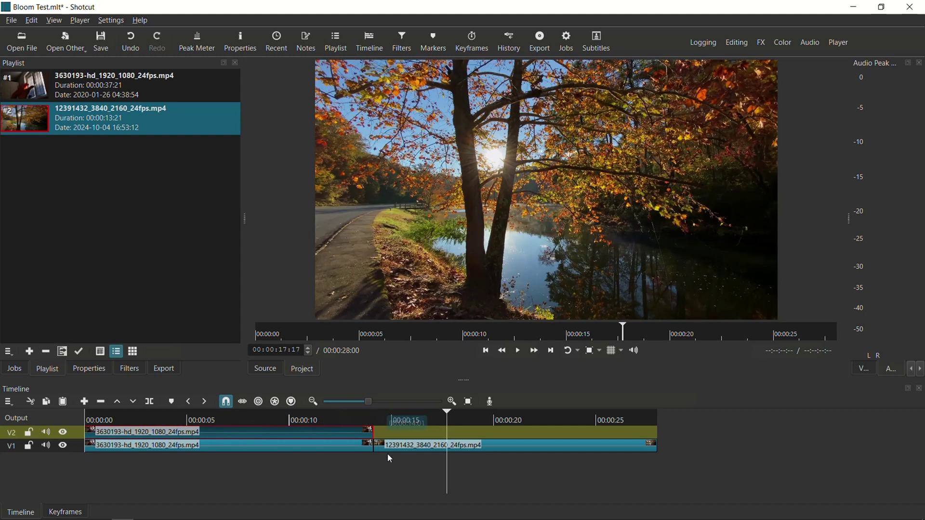
# Copy the autumn tree clip onto V2, lined up with the cut below
pyautogui.click(407, 447)
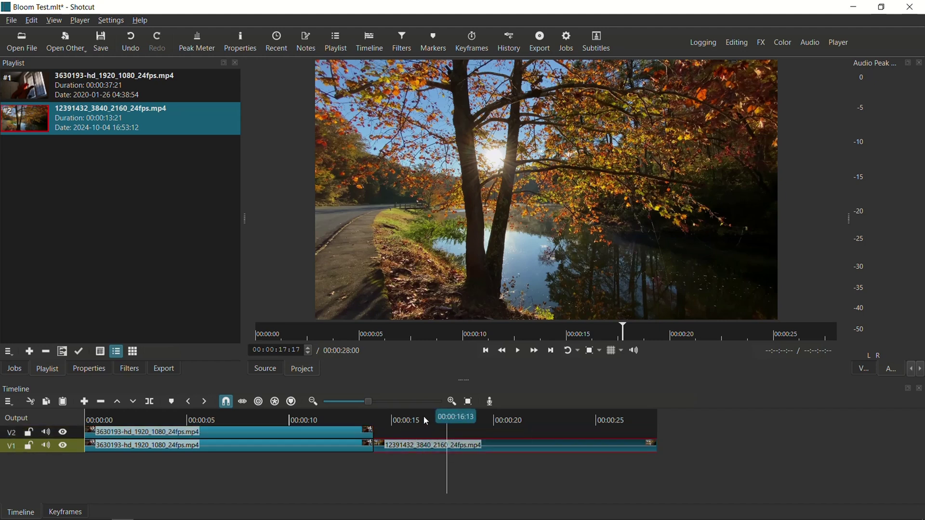
pyautogui.click(81, 439)
pyautogui.click(81, 436)
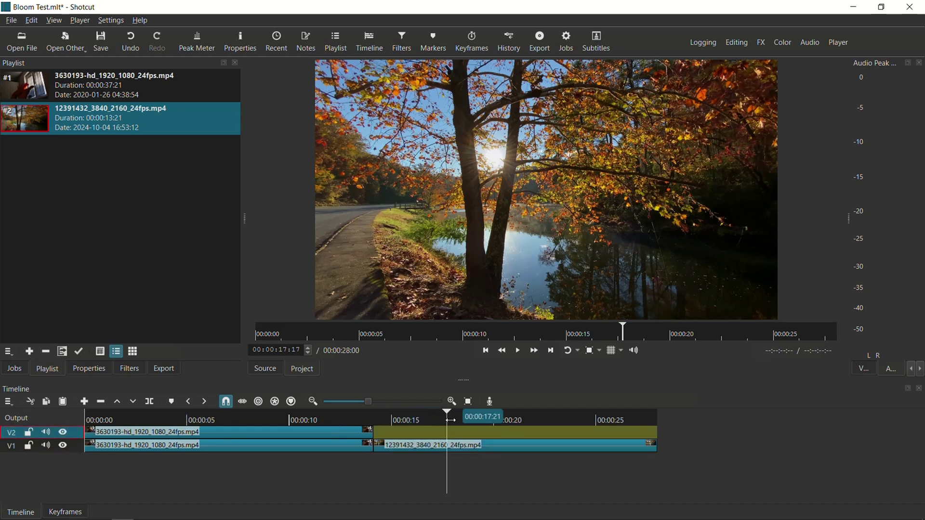
pyautogui.press('b')
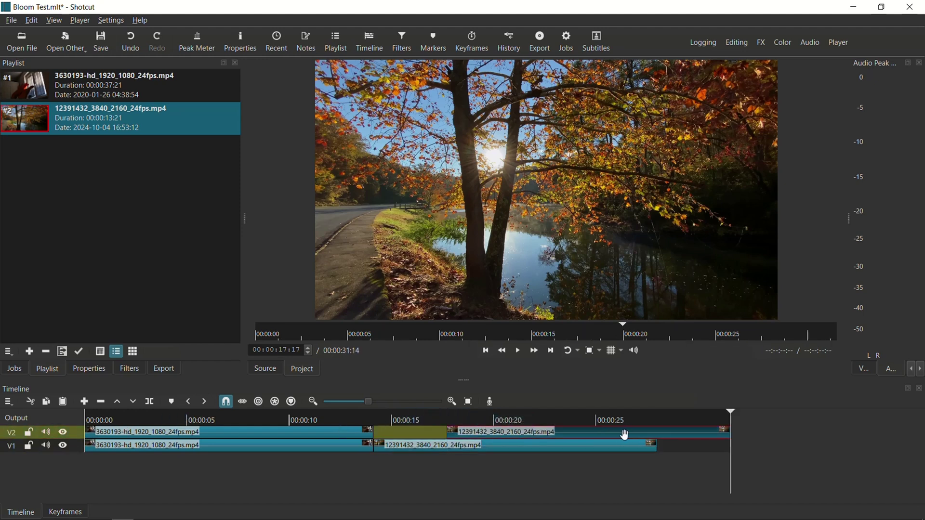
pyautogui.moveTo(625, 435); pyautogui.dragTo(488, 440)
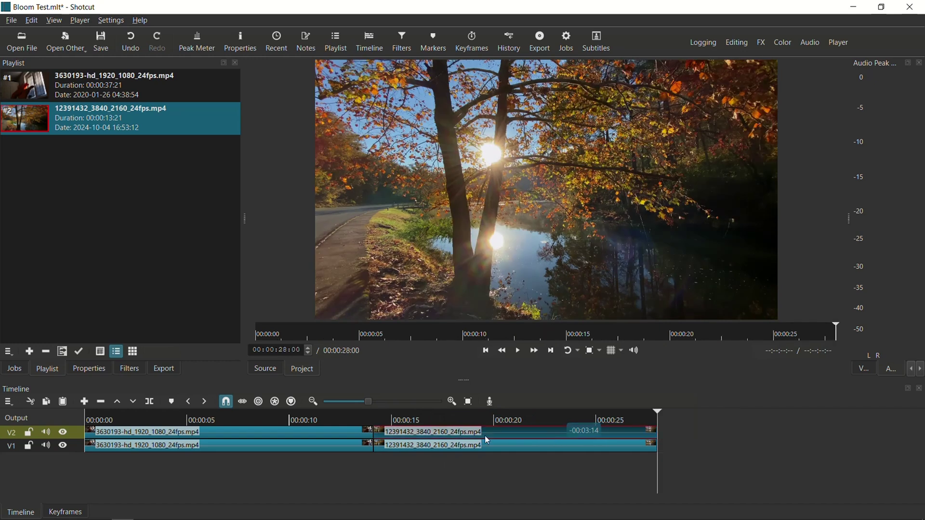
pyautogui.click(359, 420)
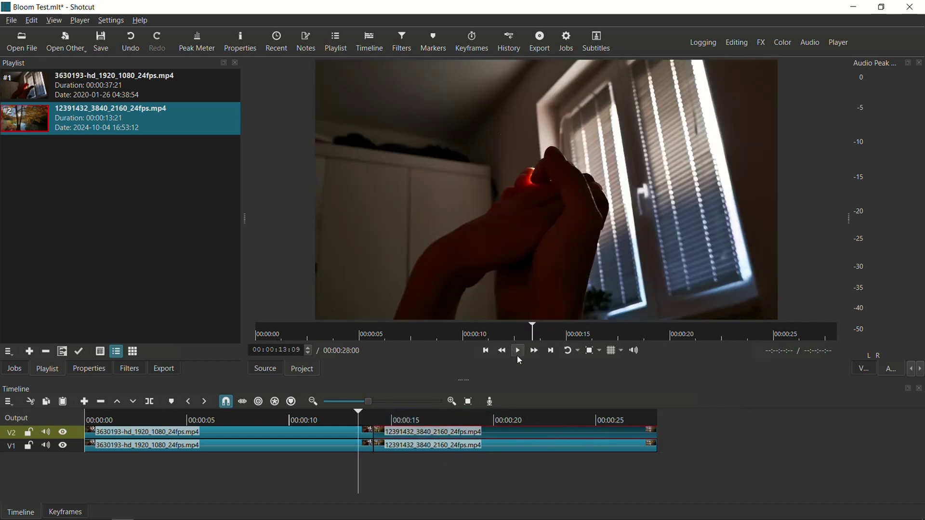
# Play back to check the stacked copies, then show the filters of the first V2 clip
pyautogui.click(517, 353)
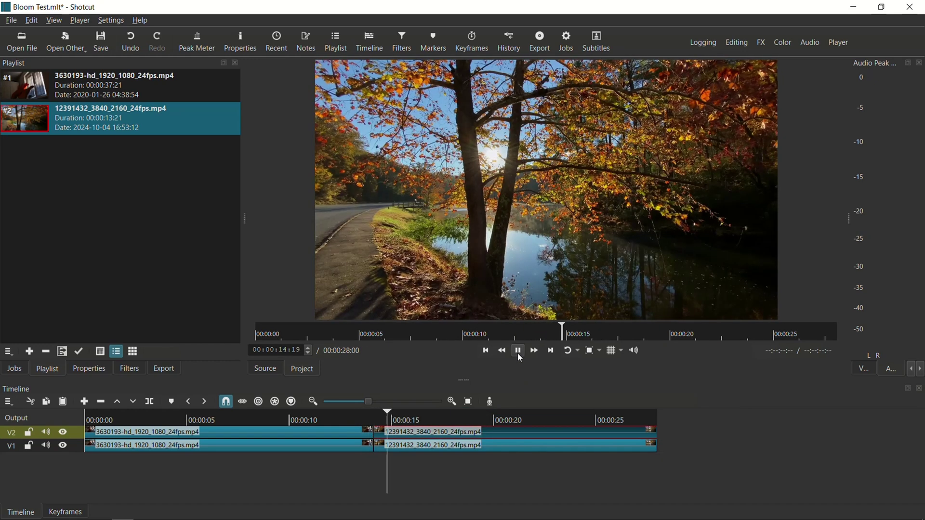
pyautogui.click(519, 351)
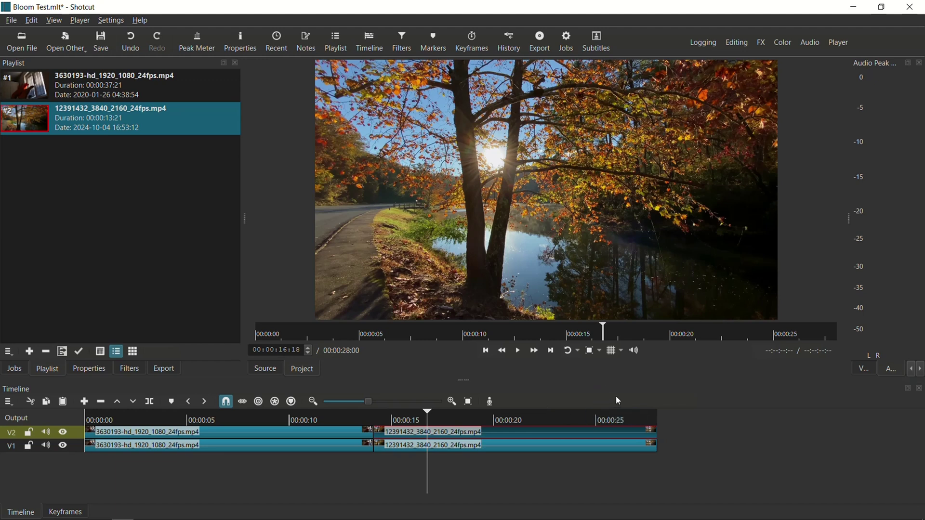
pyautogui.click(334, 422)
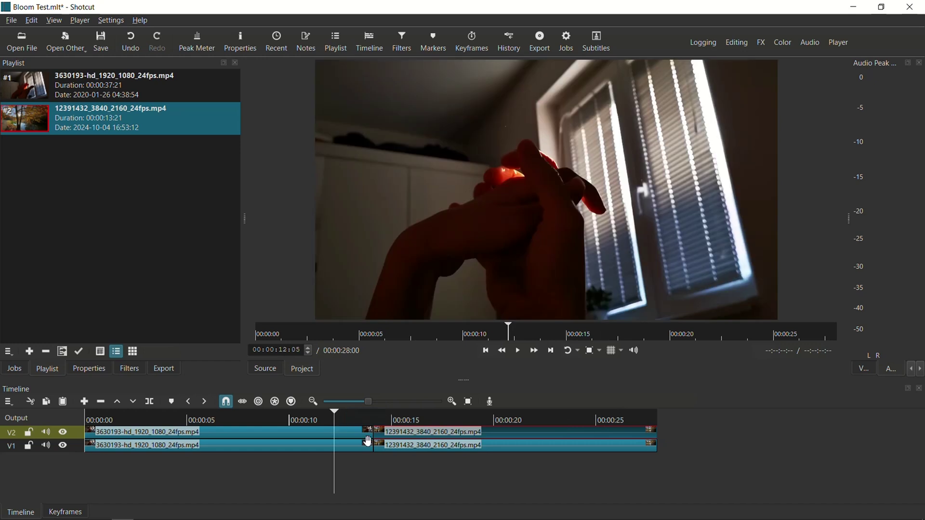
pyautogui.click(228, 432)
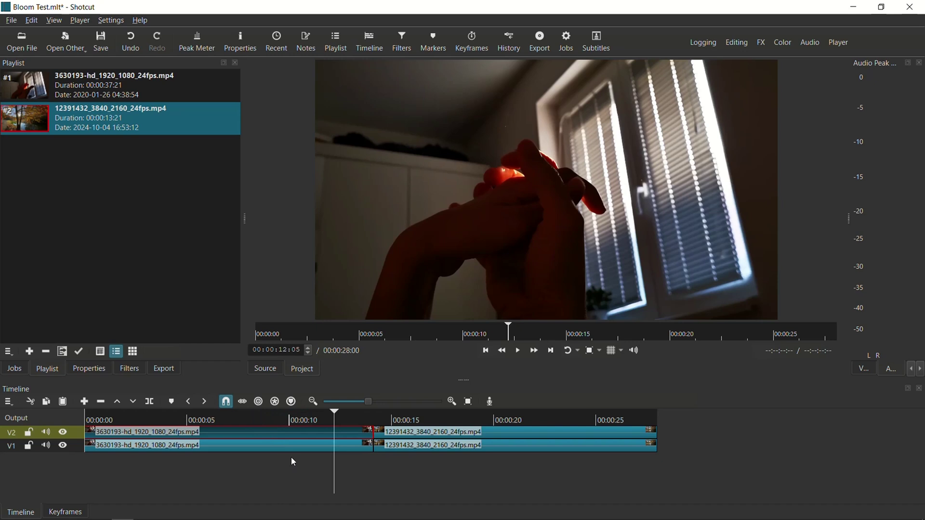
pyautogui.click(128, 369)
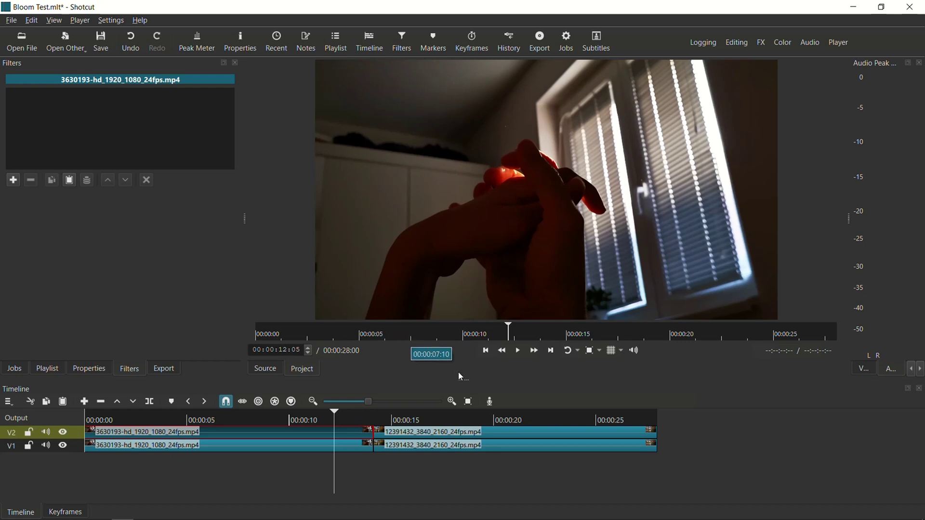
# Add the Mask: Simple Shape and Color Grading filters to the top-track hand clip
pyautogui.click(14, 180)
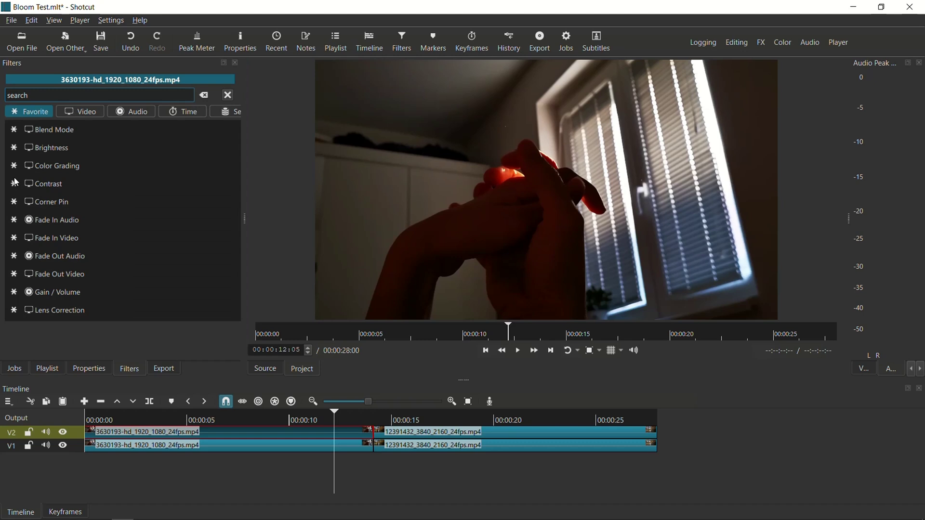
pyautogui.write('mas')
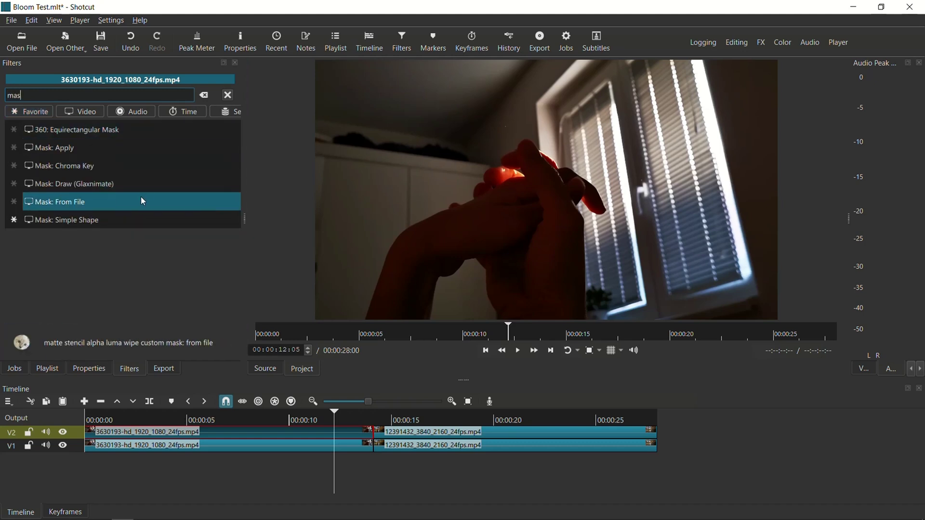
pyautogui.click(87, 221)
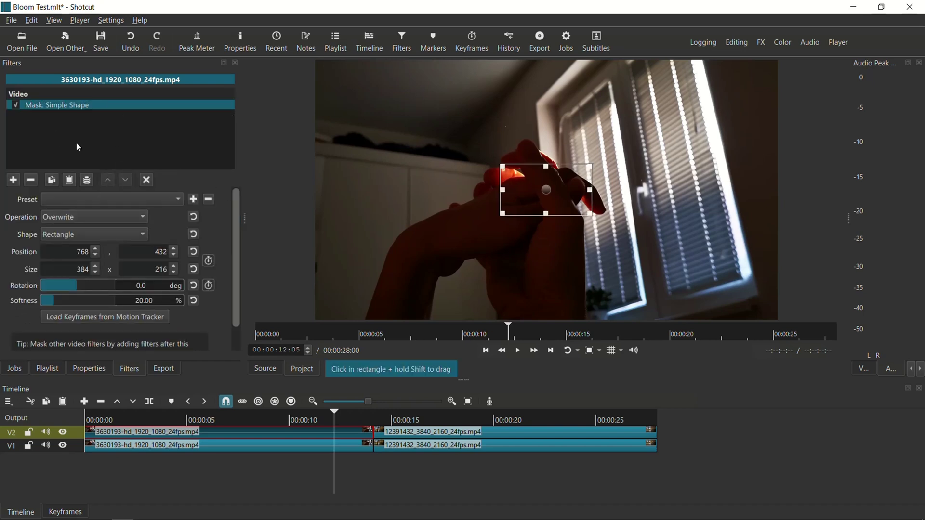
pyautogui.click(13, 179)
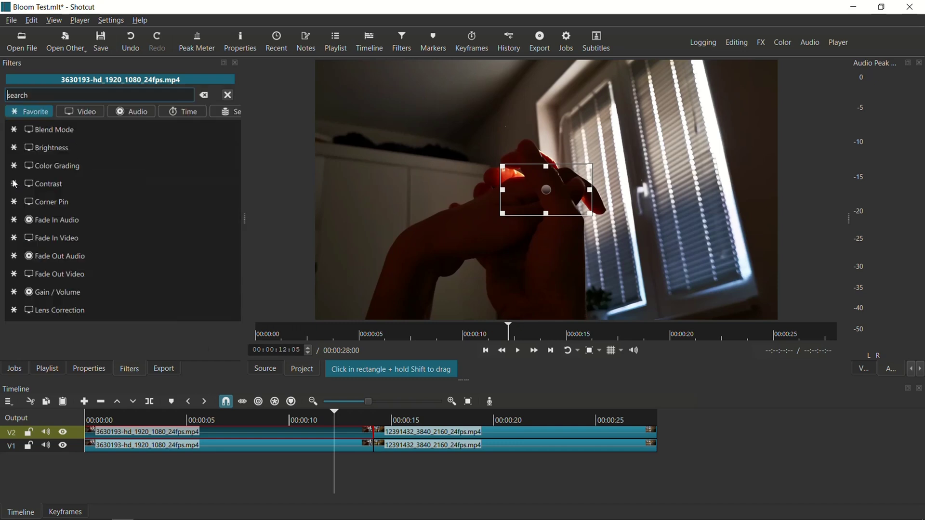
pyautogui.write('color')
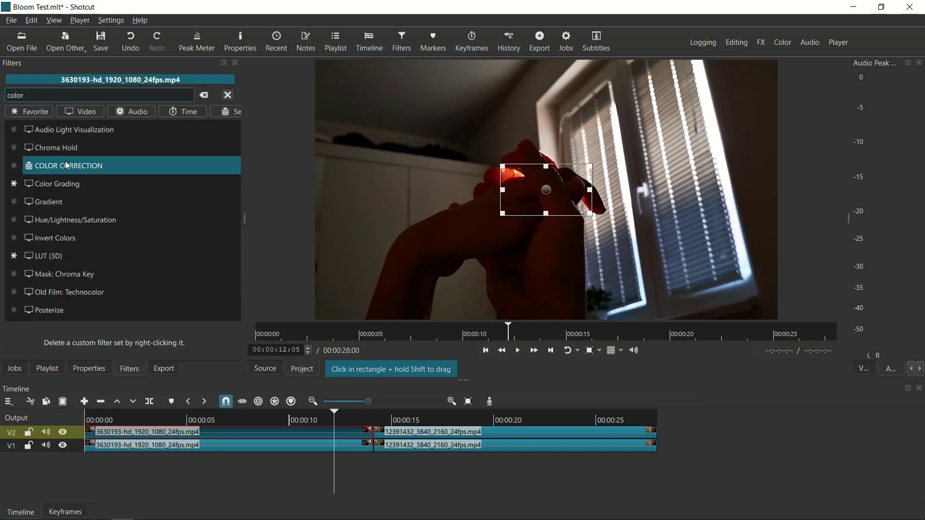
pyautogui.click(80, 184)
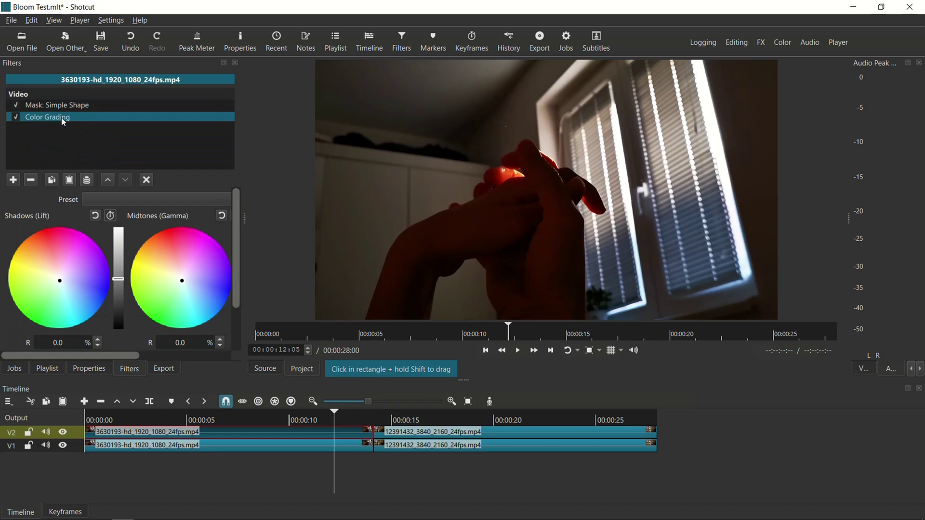
# Add the Blur: Gaussian and Opacity filters as well
pyautogui.click(15, 181)
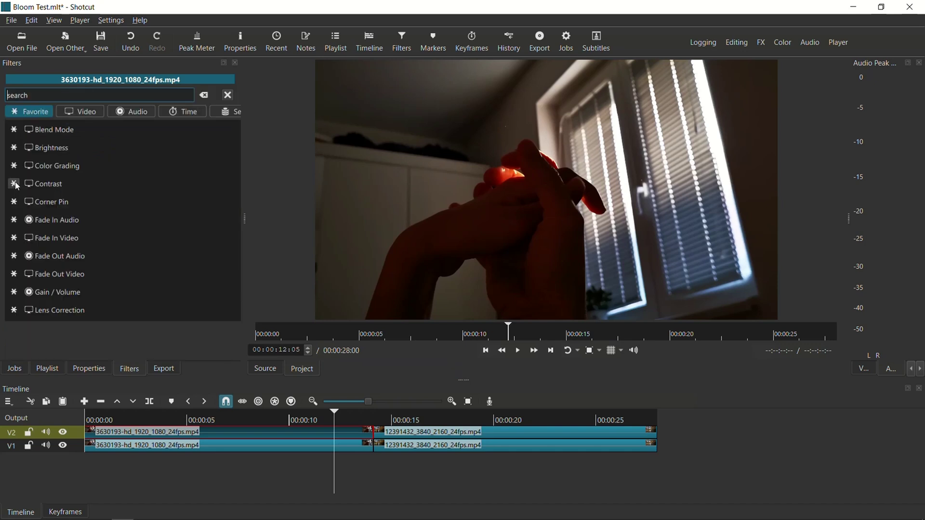
pyautogui.write('blu')
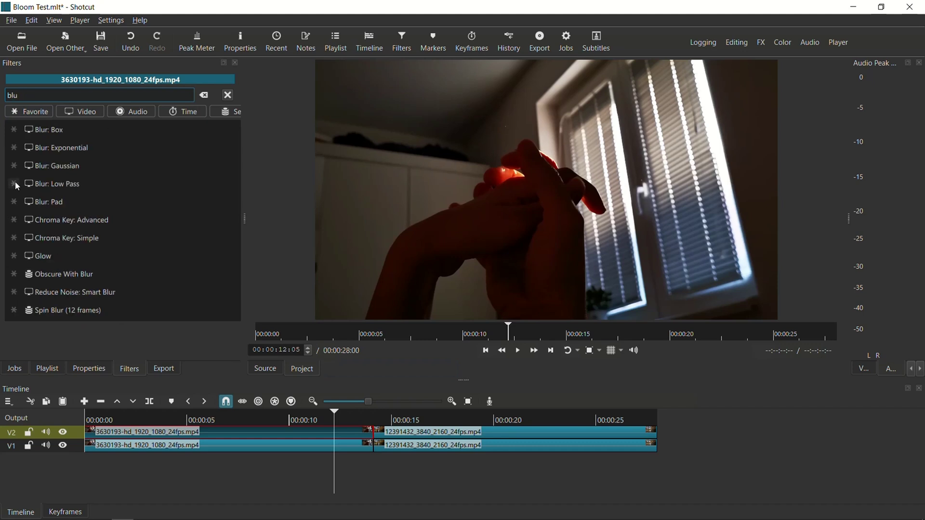
pyautogui.click(62, 168)
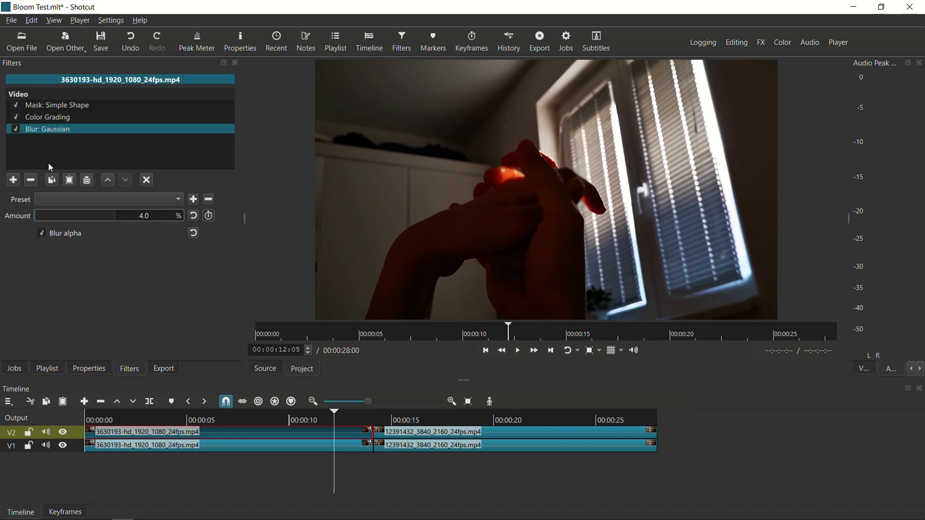
pyautogui.click(13, 180)
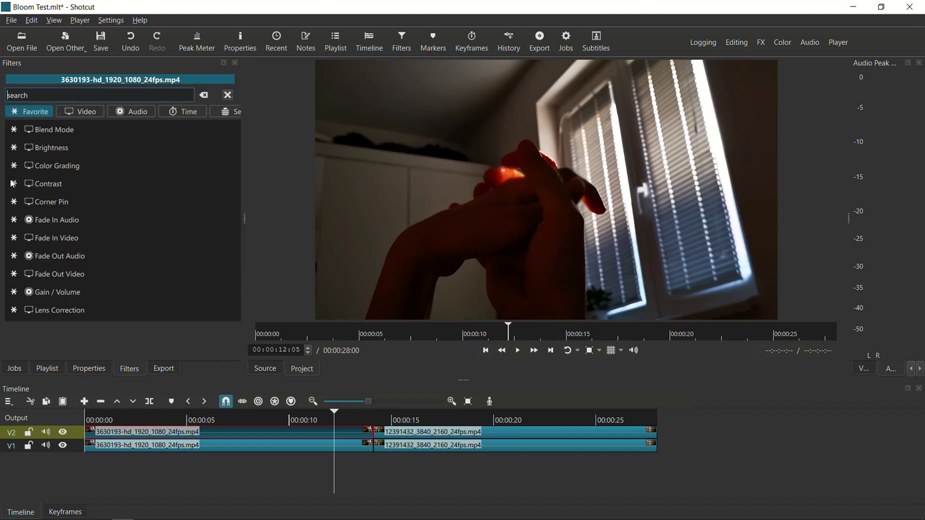
pyautogui.write('opacity')
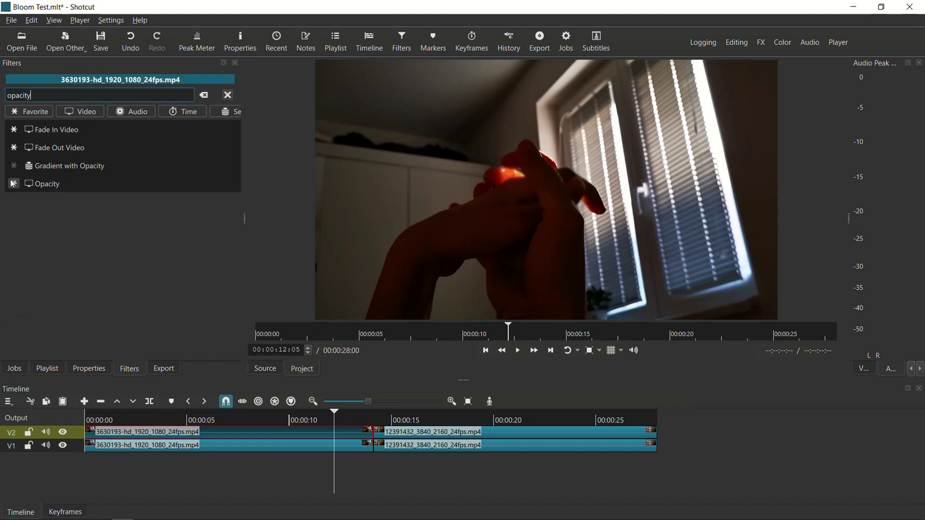
pyautogui.click(60, 187)
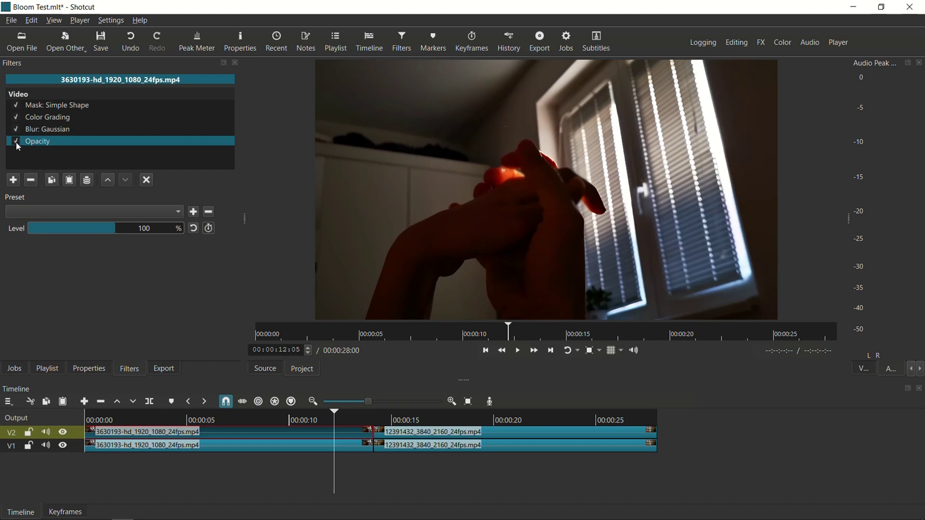
# Disable Gaussian blur and Color Grading, then stretch the mask rectangle outward to about 1920 × 876
pyautogui.click(17, 128)
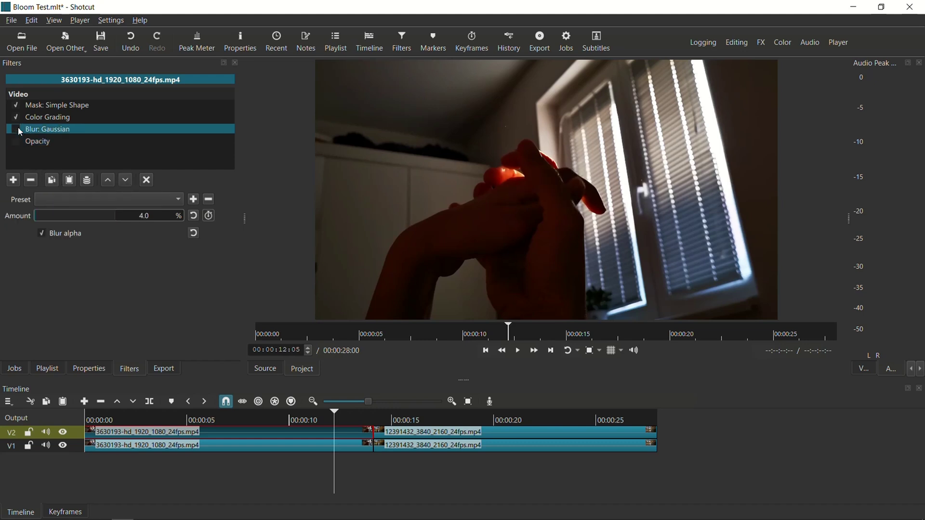
pyautogui.click(16, 117)
pyautogui.click(52, 107)
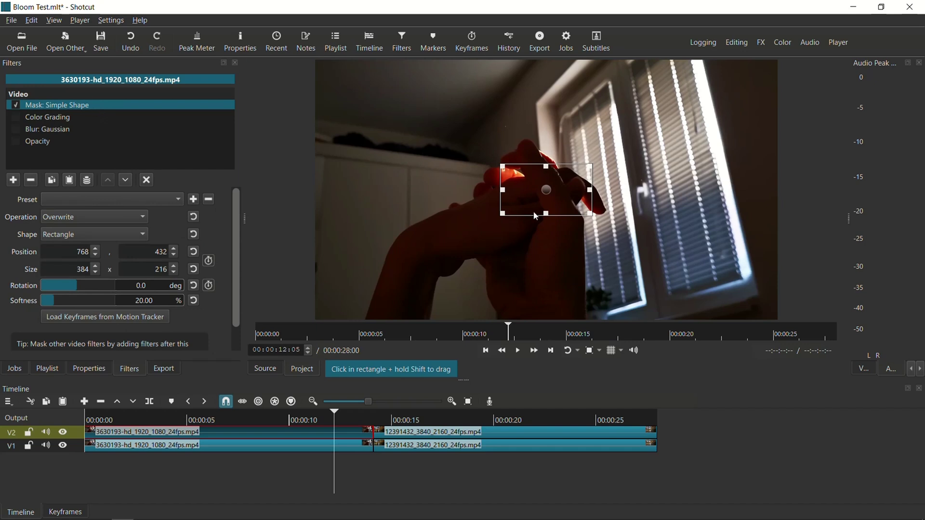
pyautogui.click(527, 199)
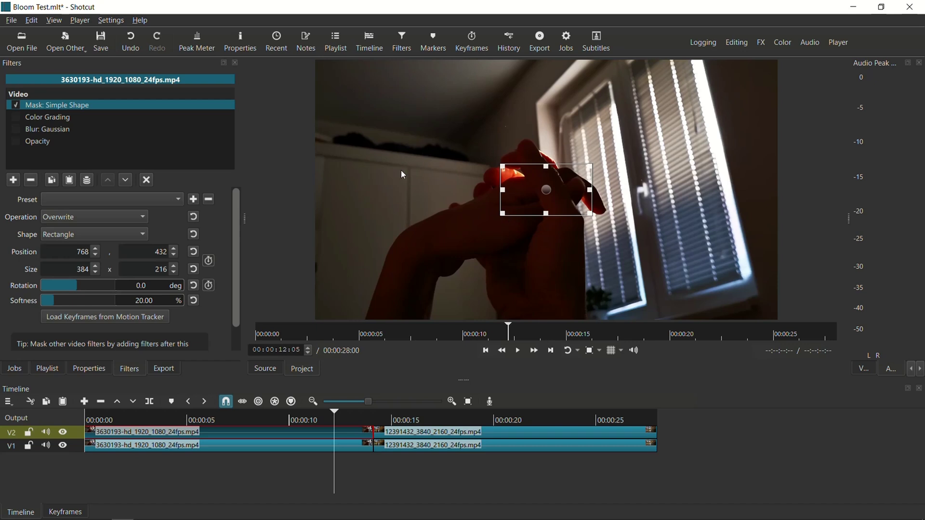
pyautogui.moveTo(501, 218); pyautogui.dragTo(351, 285)
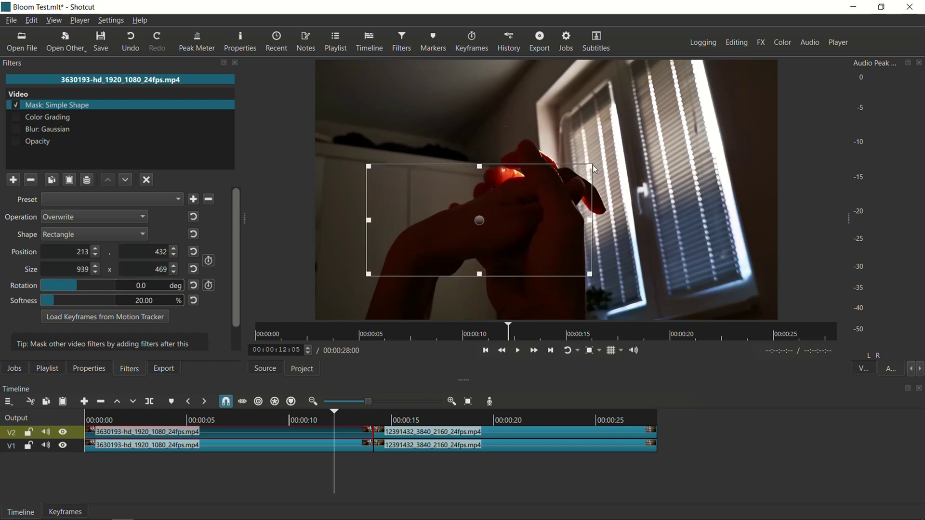
pyautogui.moveTo(591, 165); pyautogui.dragTo(776, 64)
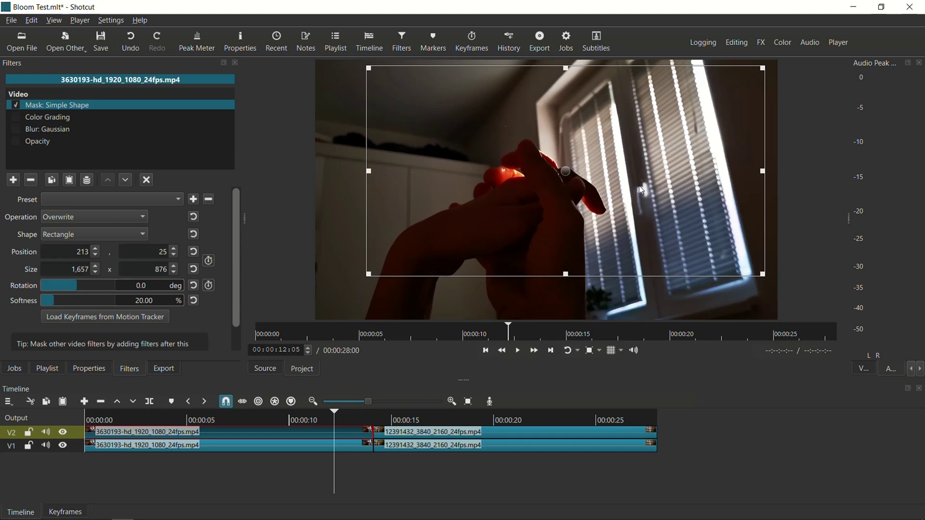
pyautogui.doubleClick(78, 272)
# Set the mask size to 1920 × 1080, position to 0, 0, and softness to 0.00
pyautogui.write('1920')
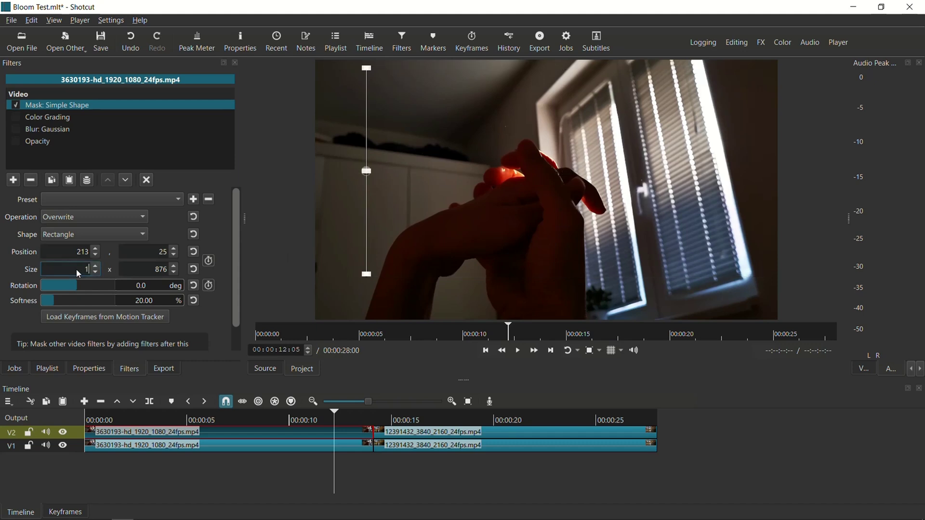
pyautogui.doubleClick(158, 271)
pyautogui.write('1080')
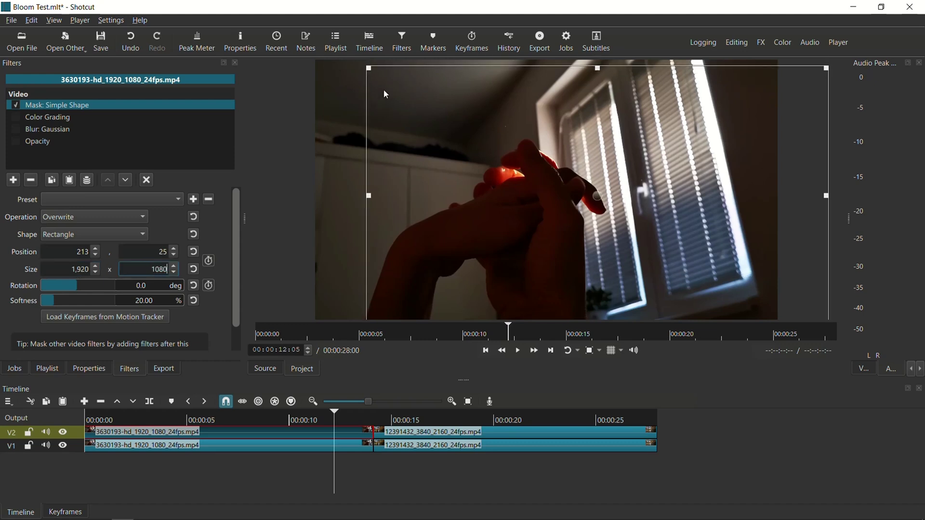
pyautogui.doubleClick(79, 254)
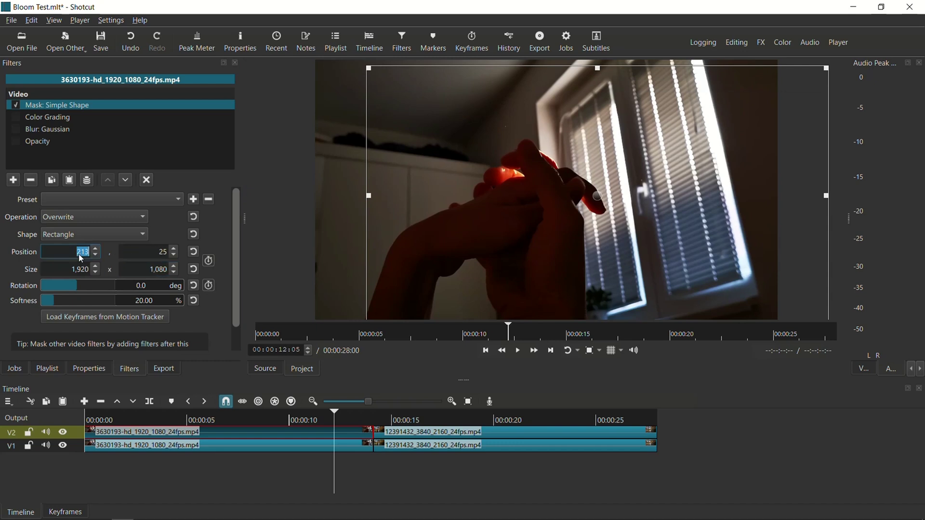
pyautogui.write('0')
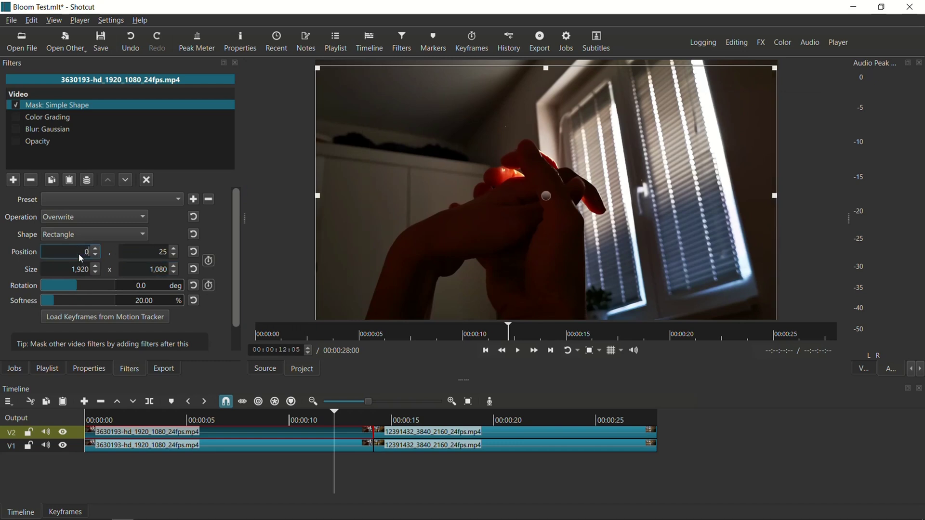
pyautogui.doubleClick(157, 256)
pyautogui.write('0')
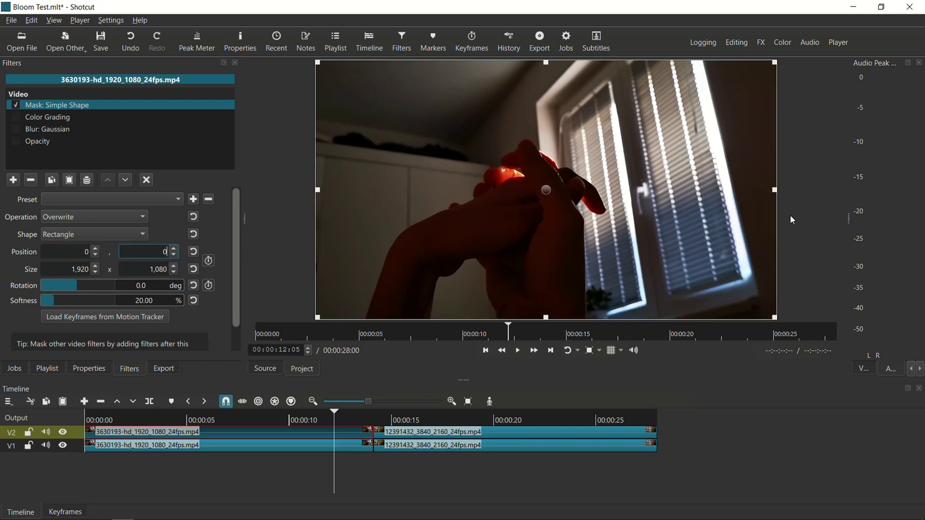
pyautogui.click(818, 201)
pyautogui.moveTo(56, 299); pyautogui.dragTo(35, 303)
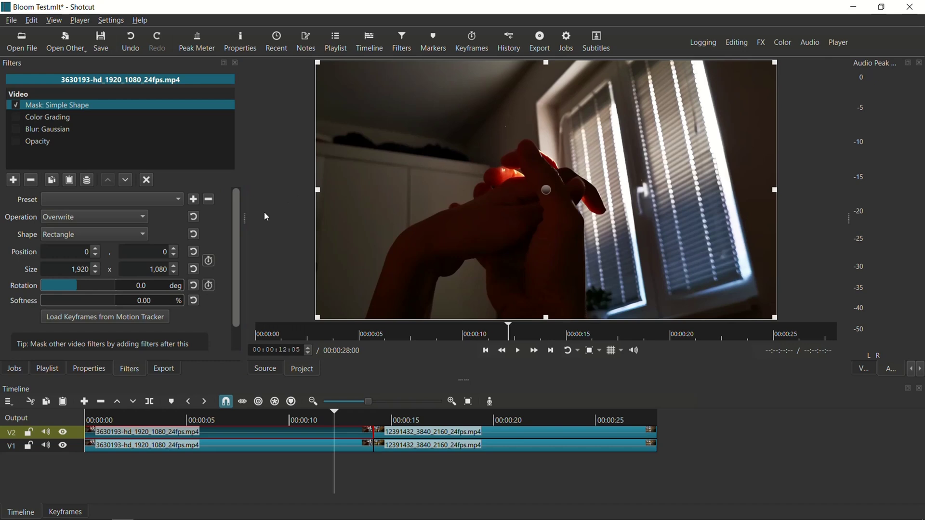
# Re-enable Color Grading and set the highlights red gain to 85.6%
pyautogui.click(16, 119)
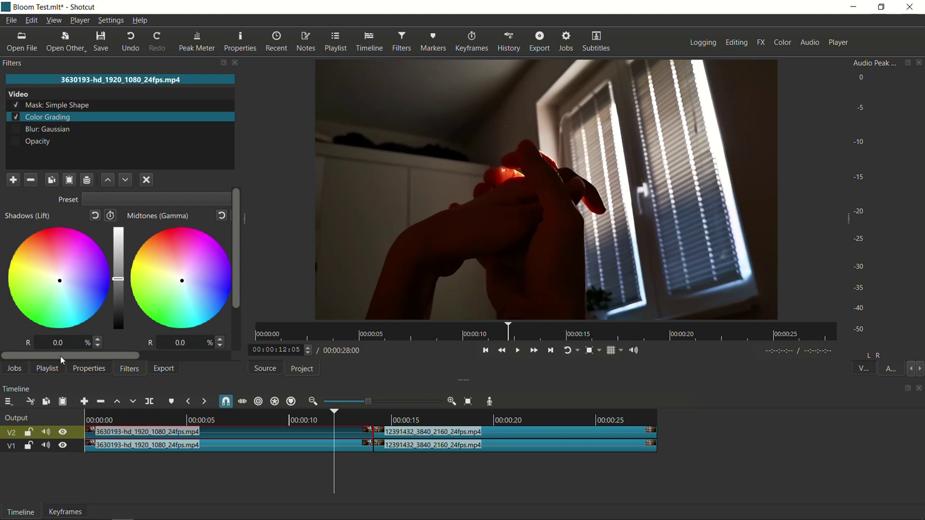
pyautogui.moveTo(60, 357); pyautogui.dragTo(189, 355)
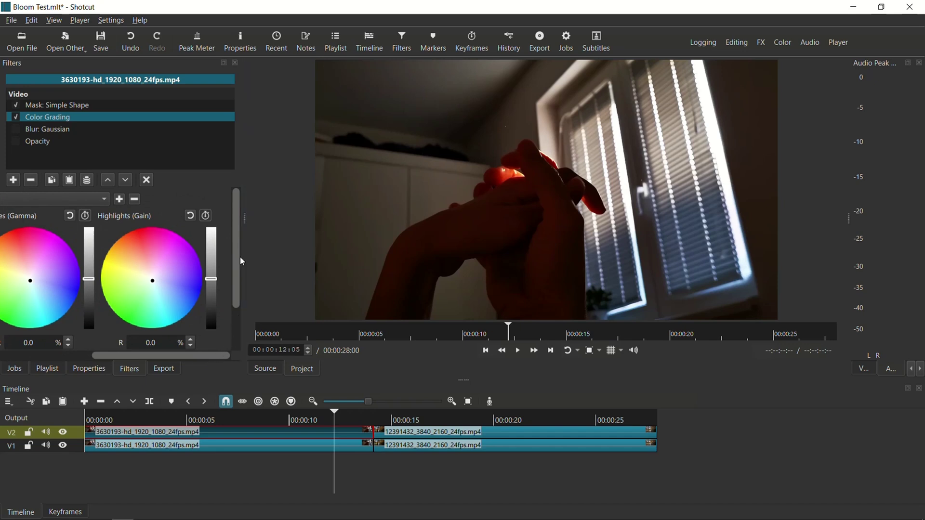
pyautogui.moveTo(237, 249); pyautogui.dragTo(233, 290)
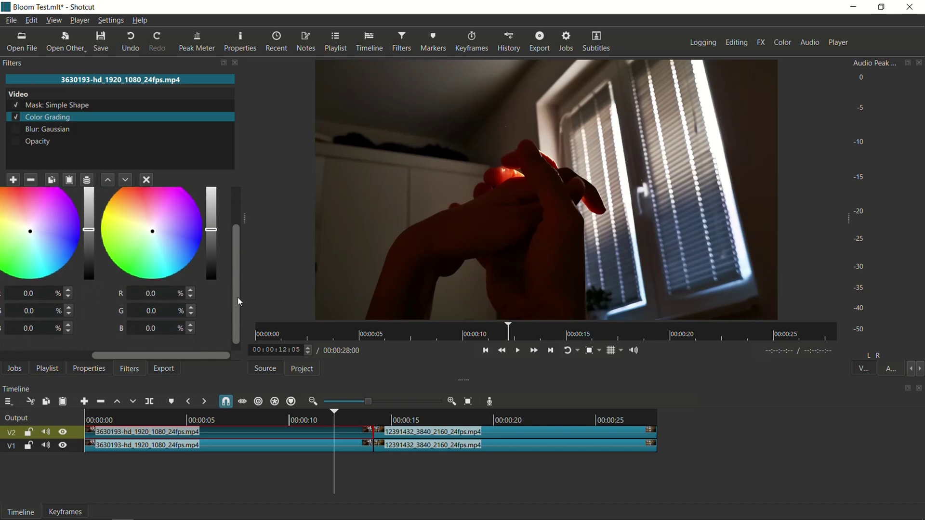
pyautogui.moveTo(238, 297); pyautogui.dragTo(236, 306)
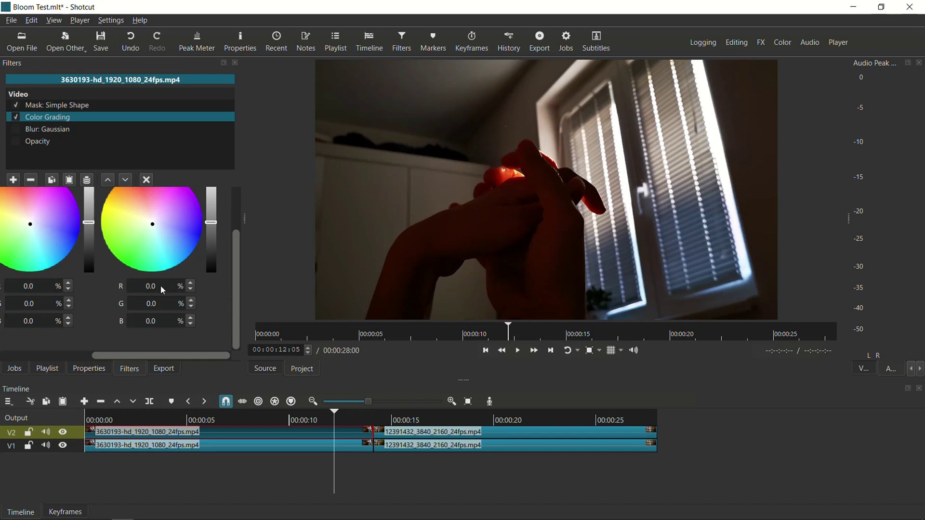
pyautogui.click(148, 287)
pyautogui.hotkey('ctrl', 'a')
pyautogui.press('BackSpace')
pyautogui.write('85')
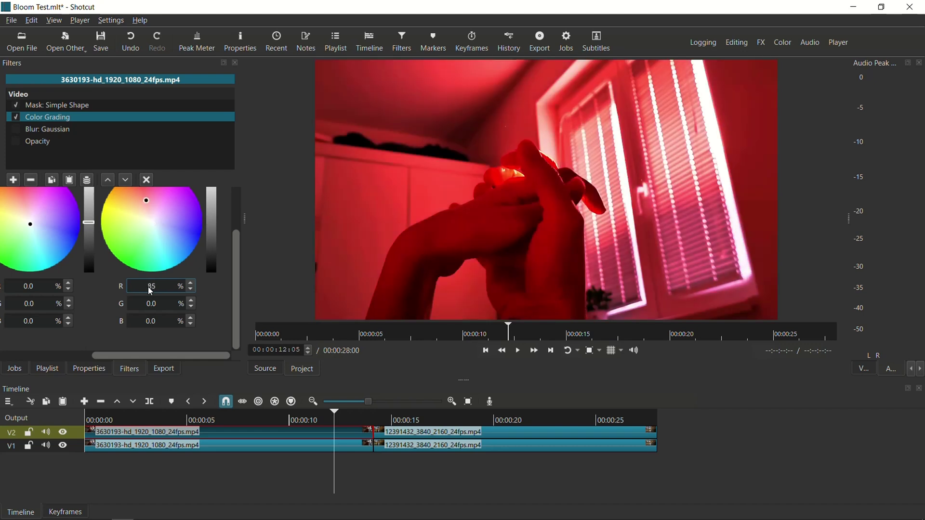
pyautogui.write('.6')
# Set the highlights green and blue gain to 85.6% too
pyautogui.click(153, 308)
pyautogui.hotkey('shift', 'Left')
pyautogui.hotkey('shift', 'Left')
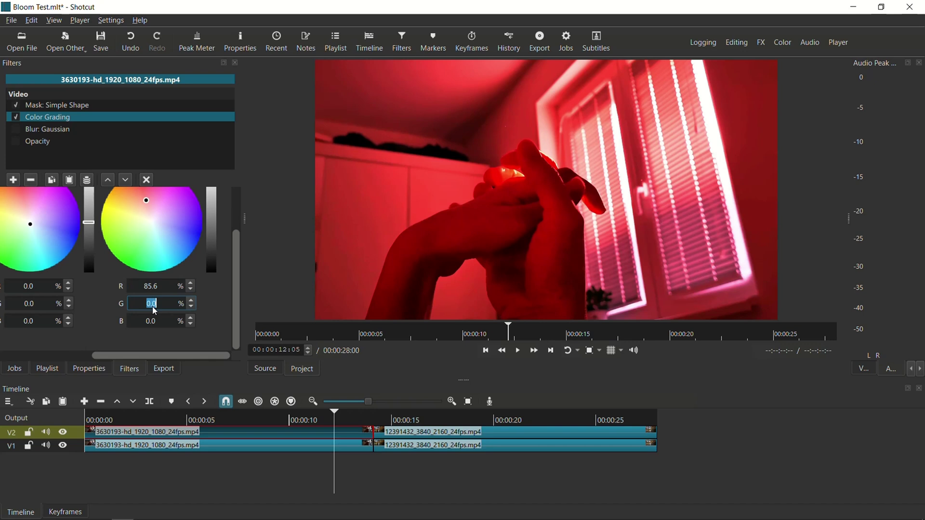
pyautogui.write('85.6')
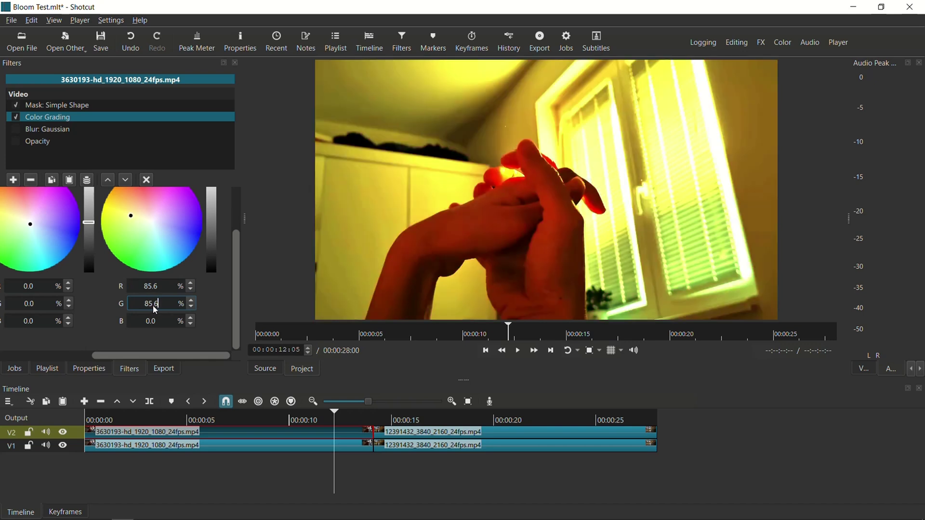
pyautogui.doubleClick(152, 322)
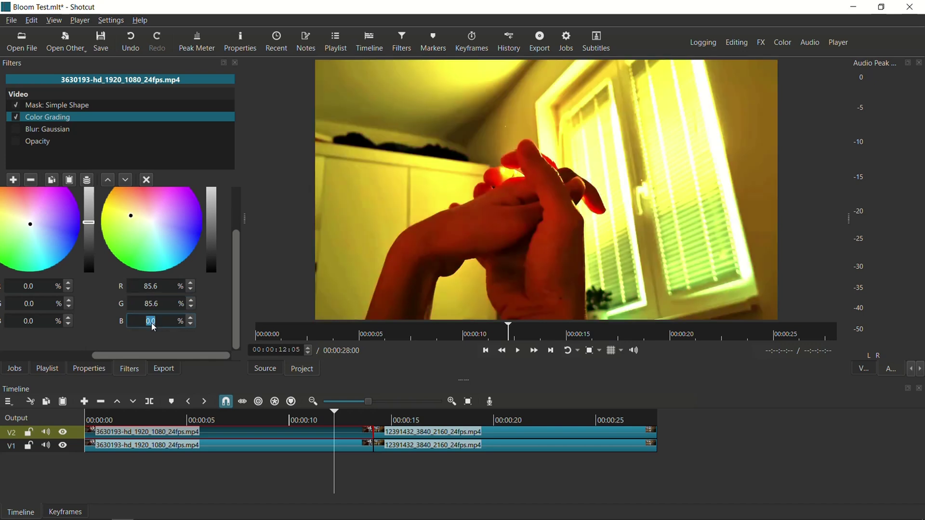
pyautogui.write('85.6')
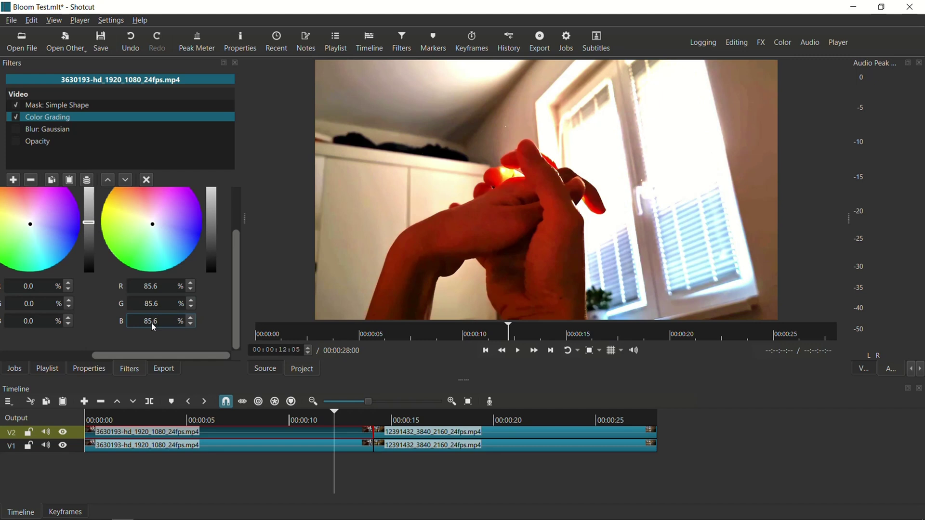
pyautogui.moveTo(188, 359); pyautogui.dragTo(135, 359)
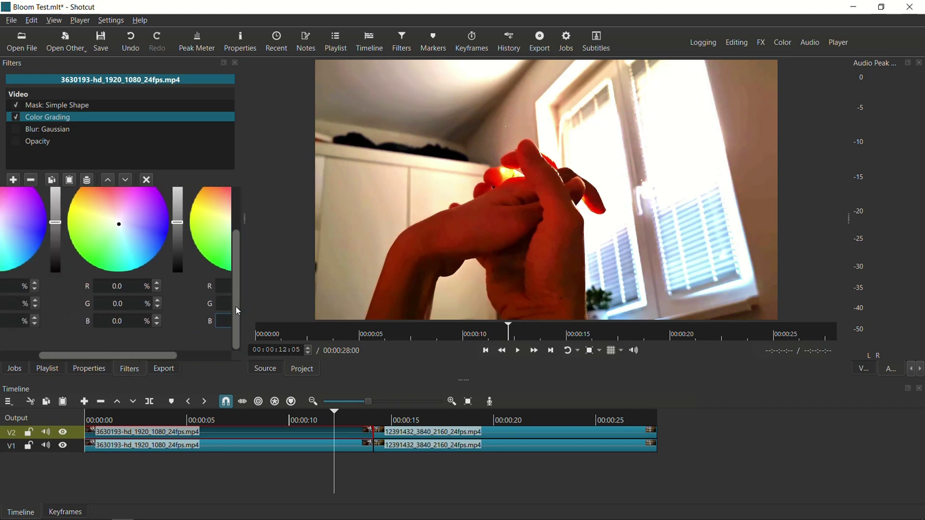
pyautogui.moveTo(238, 311); pyautogui.dragTo(238, 248)
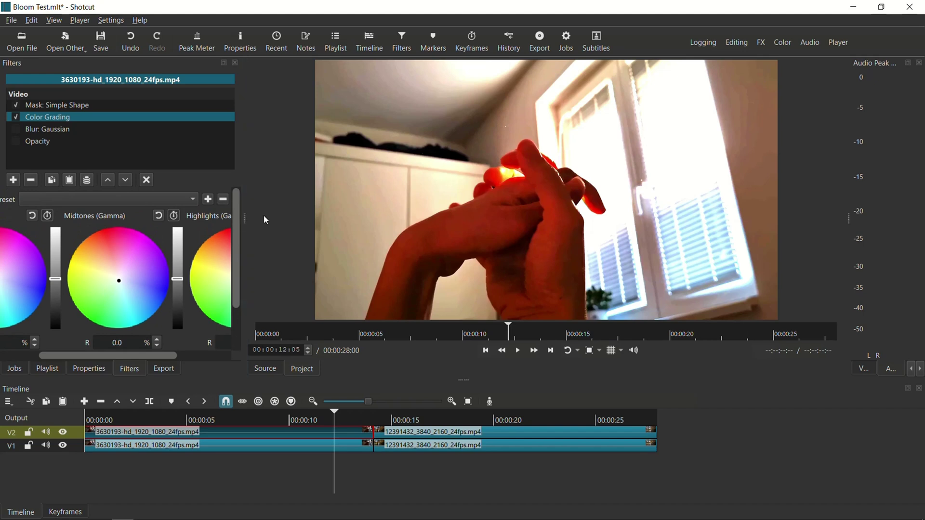
# Toggle Color Grading off and on to compare, then enable the Gaussian blur
pyautogui.click(17, 117)
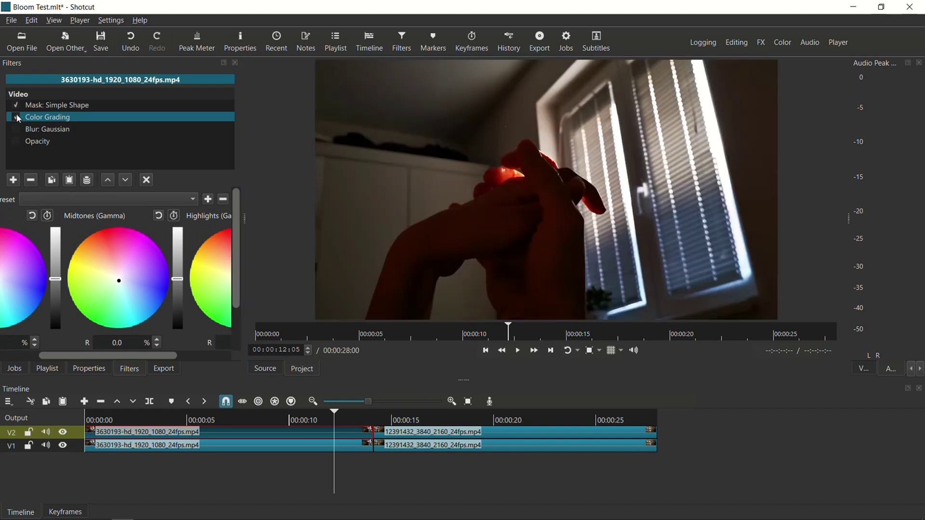
pyautogui.click(16, 117)
pyautogui.click(16, 117)
pyautogui.moveTo(86, 357); pyautogui.dragTo(166, 362)
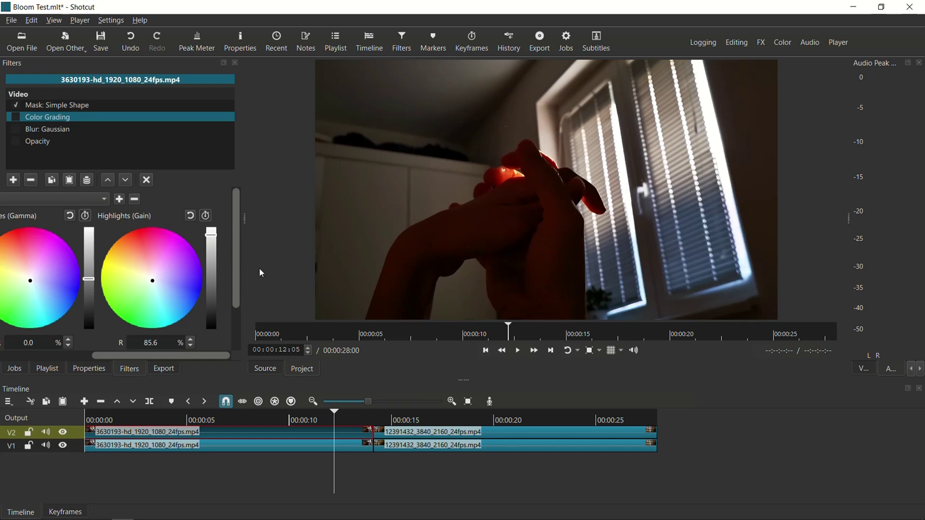
pyautogui.click(16, 129)
# Re-enable Color Grading and set the Gaussian blur amount to 13.8%, comparing it on and off
pyautogui.click(15, 117)
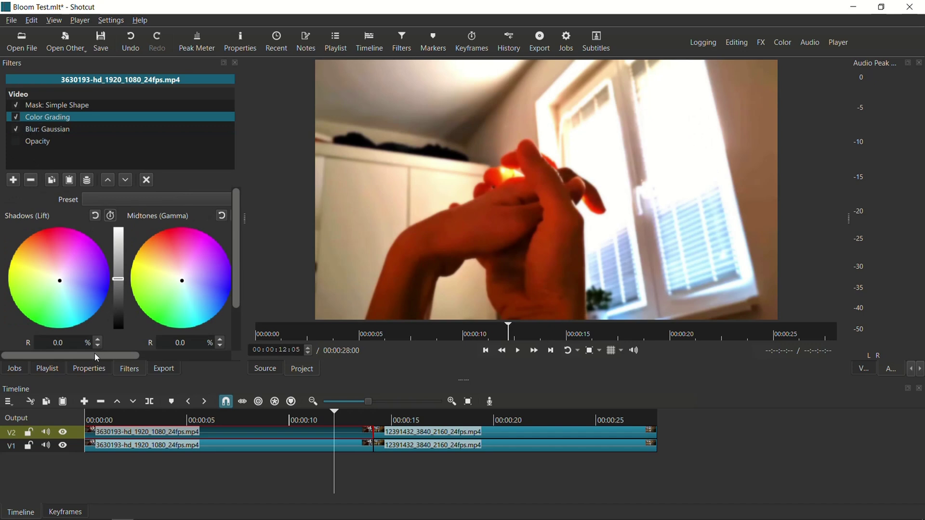
pyautogui.click(37, 129)
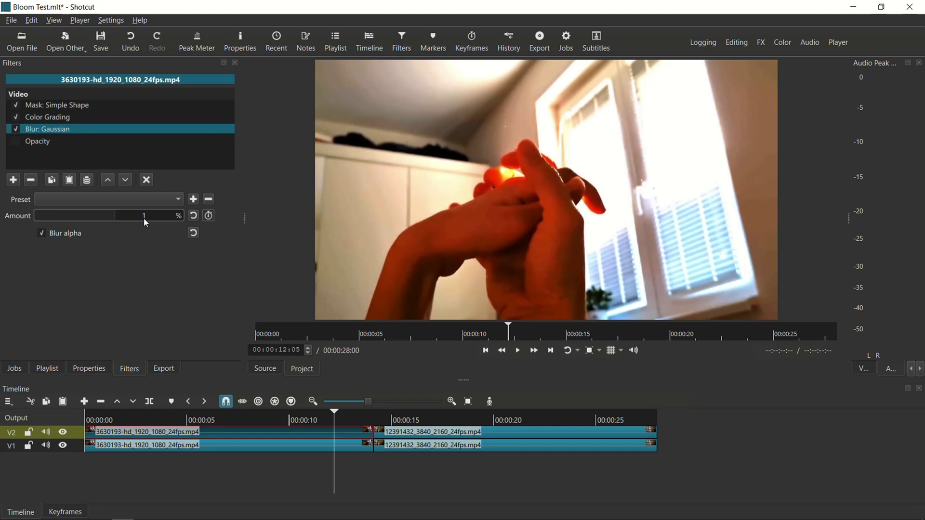
pyautogui.write('3.8')
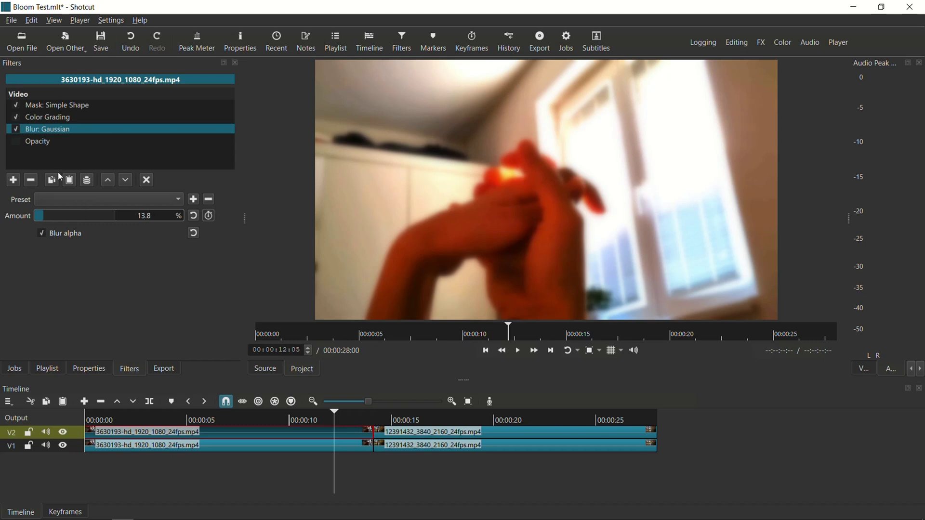
pyautogui.click(17, 130)
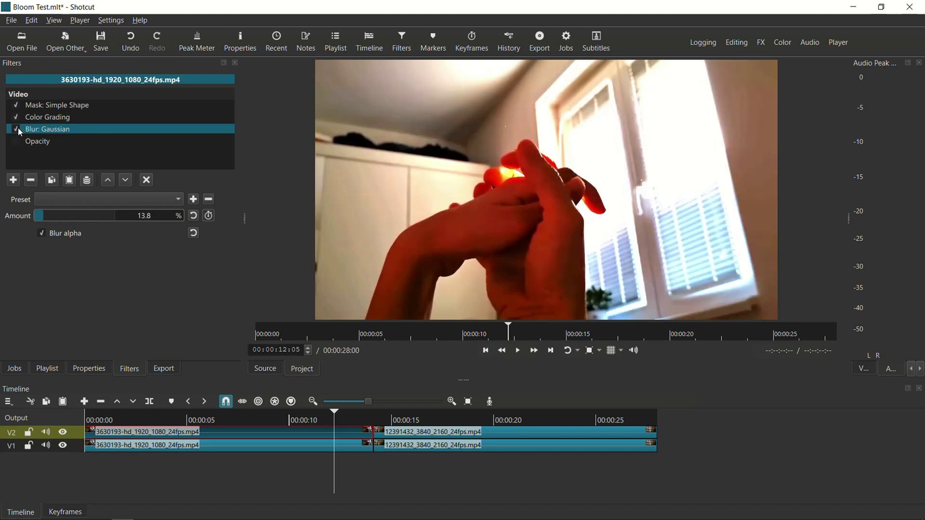
pyautogui.click(18, 128)
pyautogui.click(18, 129)
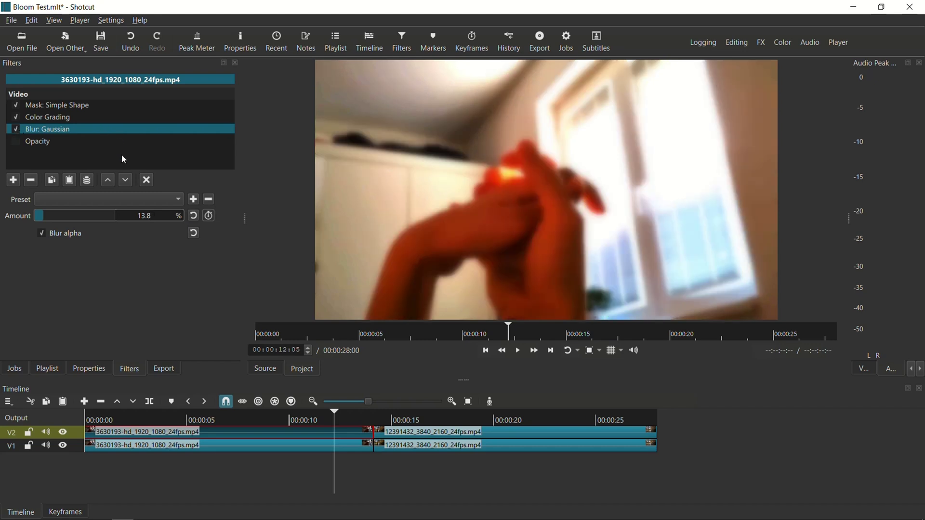
# Enable the top-track clip's Opacity filter and set its level to 36%
pyautogui.click(15, 141)
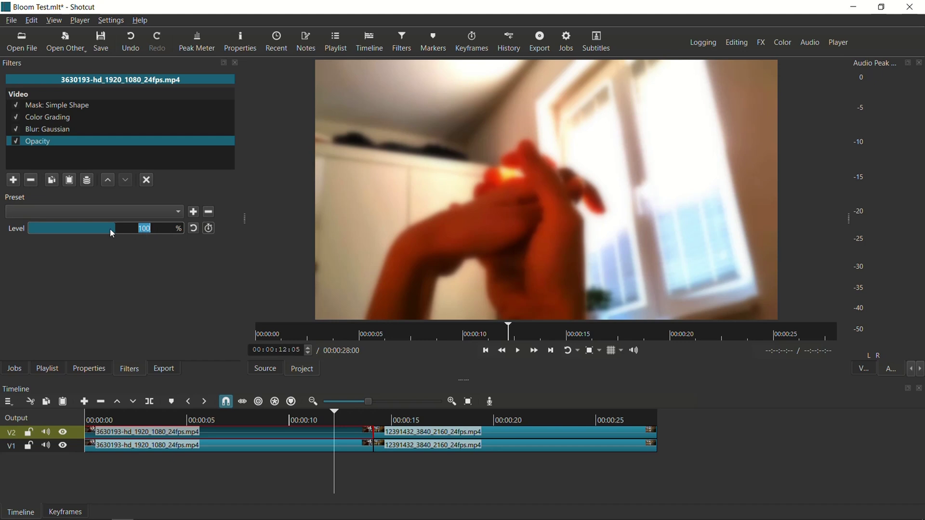
pyautogui.moveTo(109, 228); pyautogui.dragTo(93, 230)
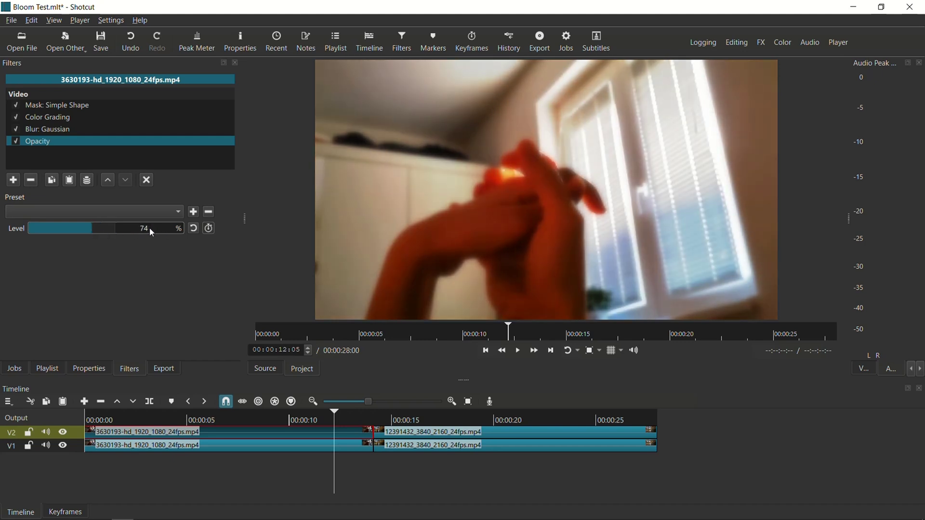
pyautogui.write('4')
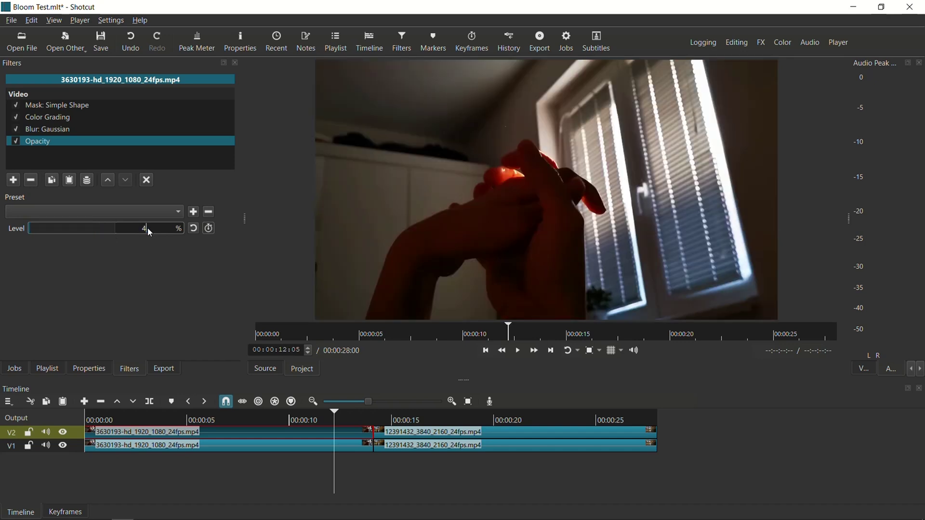
pyautogui.write('36')
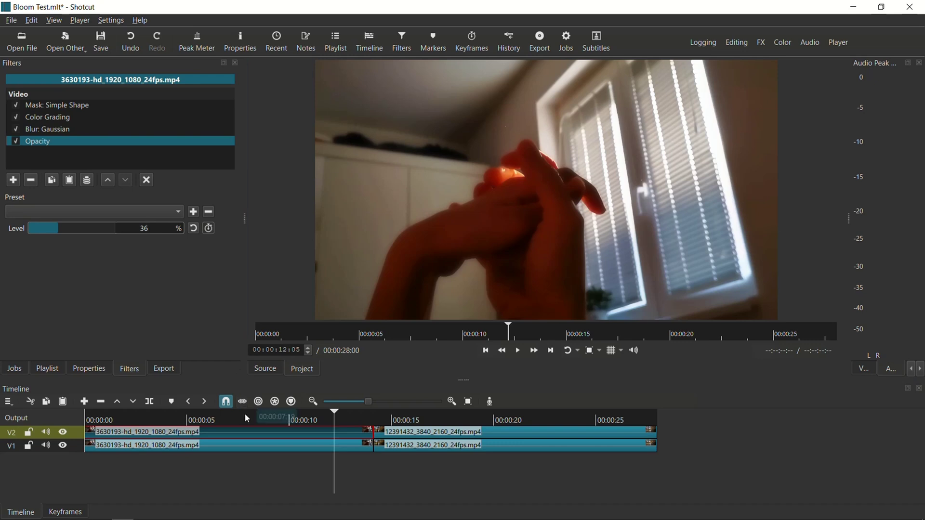
# Reselect the V2 clip and move the playhead to about seven seconds
pyautogui.click(240, 444)
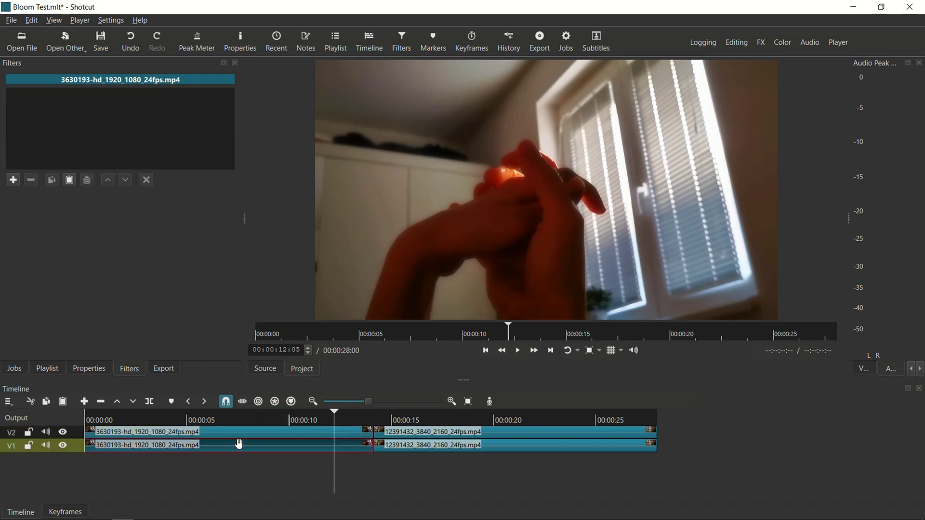
pyautogui.click(240, 432)
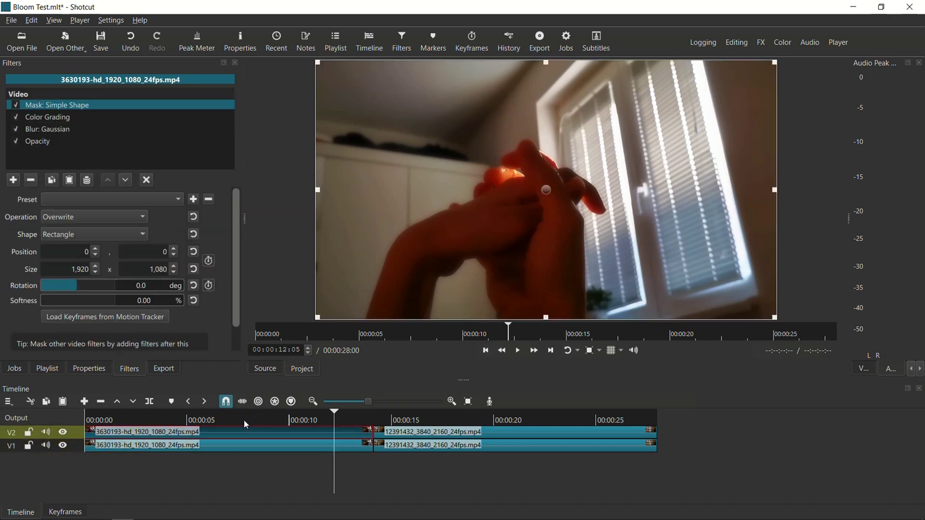
pyautogui.click(243, 420)
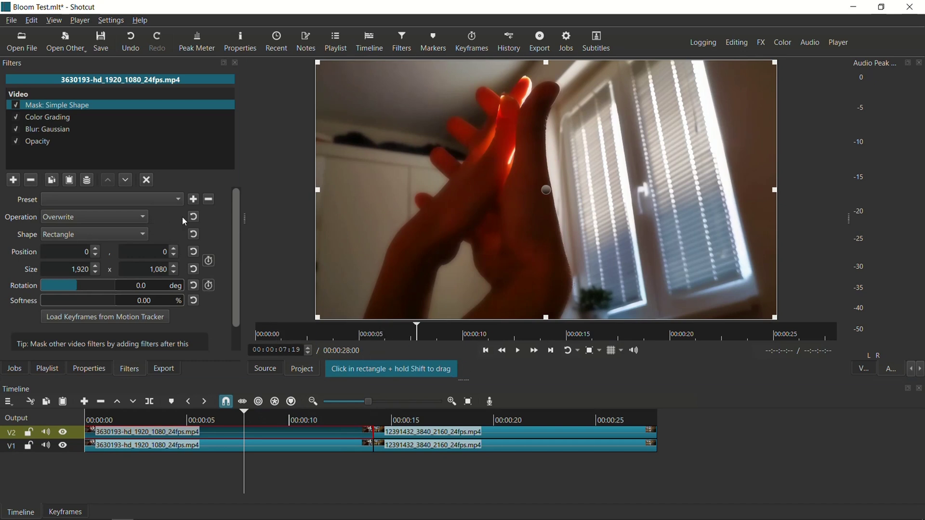
# Hide the mask outline and play the glowing hand section from the start
pyautogui.click(146, 180)
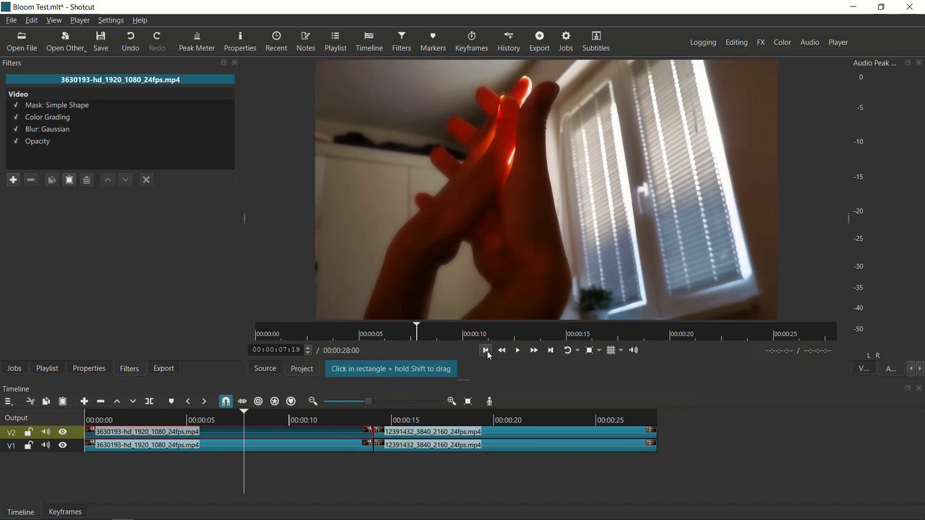
pyautogui.click(485, 350)
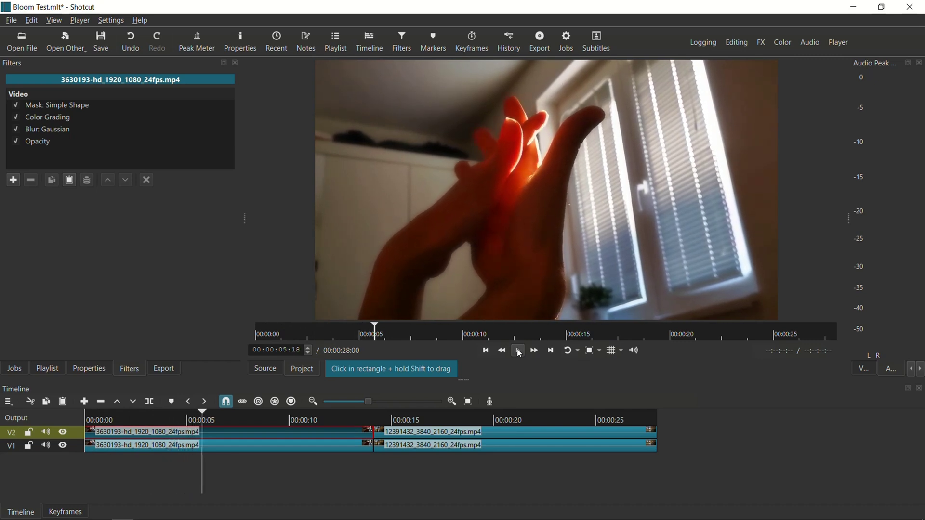
pyautogui.click(518, 351)
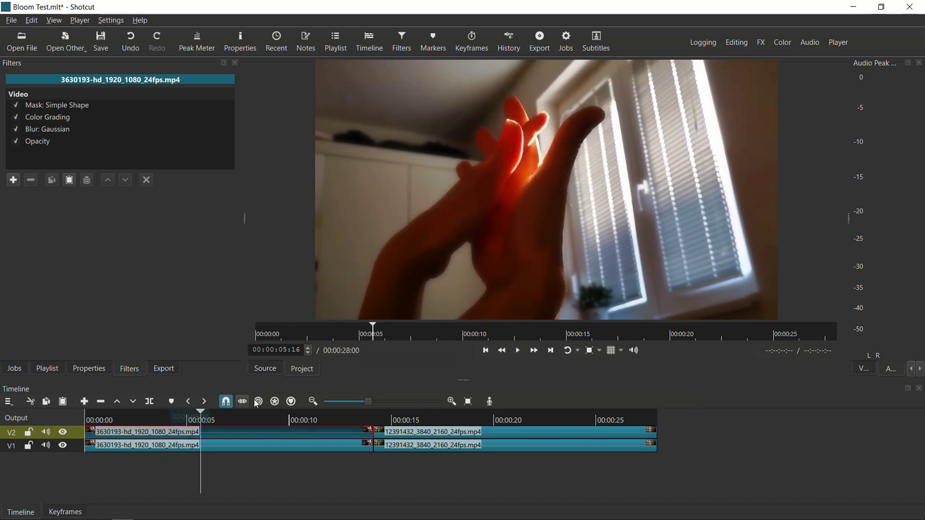
# Toggle the V2 glow track's visibility repeatedly to compare, leaving it shown
pyautogui.click(64, 434)
pyautogui.click(63, 433)
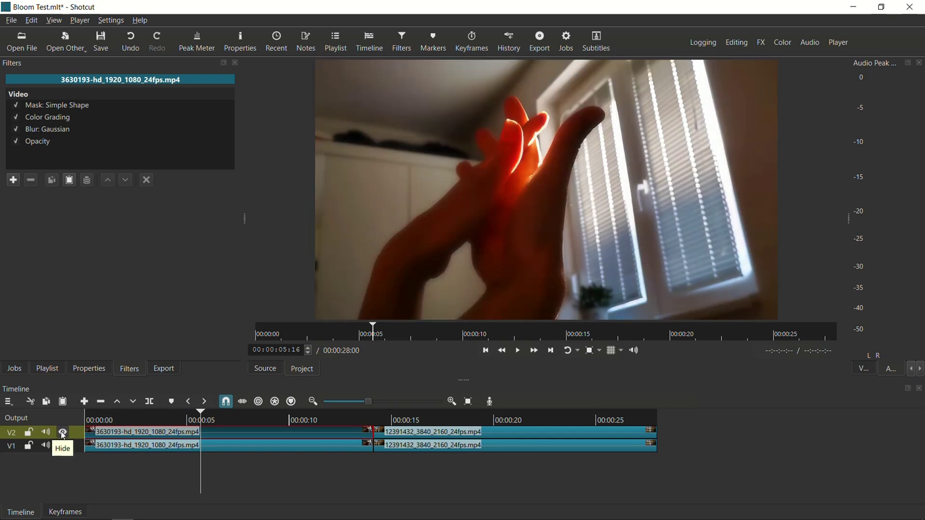
pyautogui.click(63, 434)
pyautogui.click(63, 434)
pyautogui.click(63, 433)
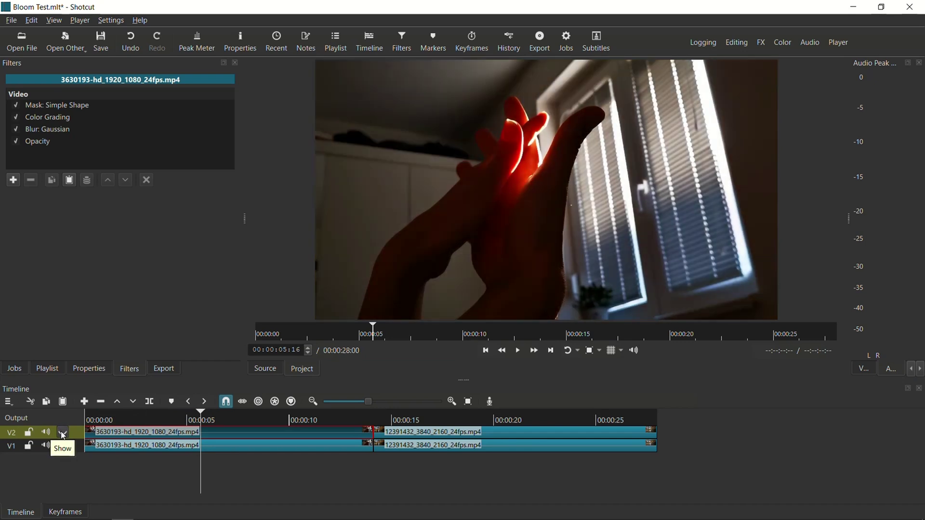
pyautogui.click(63, 433)
pyautogui.click(63, 433)
pyautogui.click(63, 434)
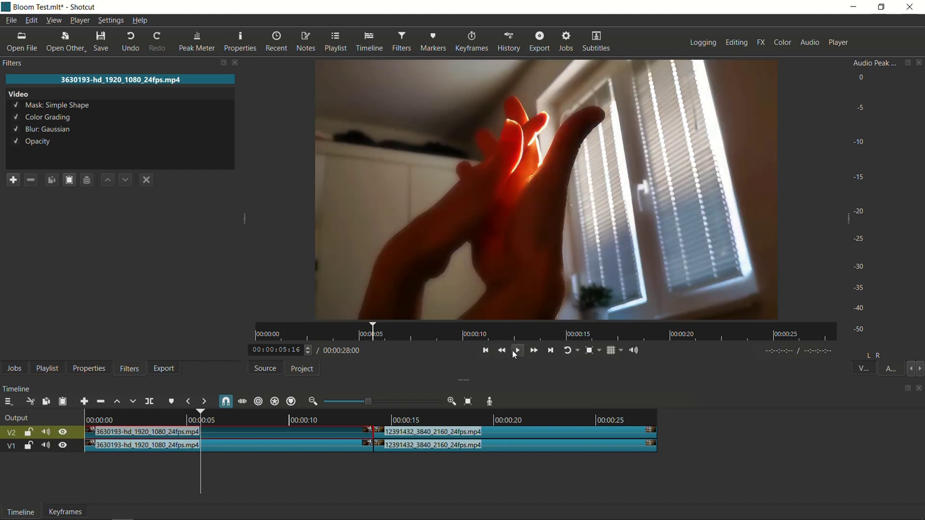
# Play the result again, then jump ahead to the autumn lake clip near 18 s
pyautogui.click(516, 352)
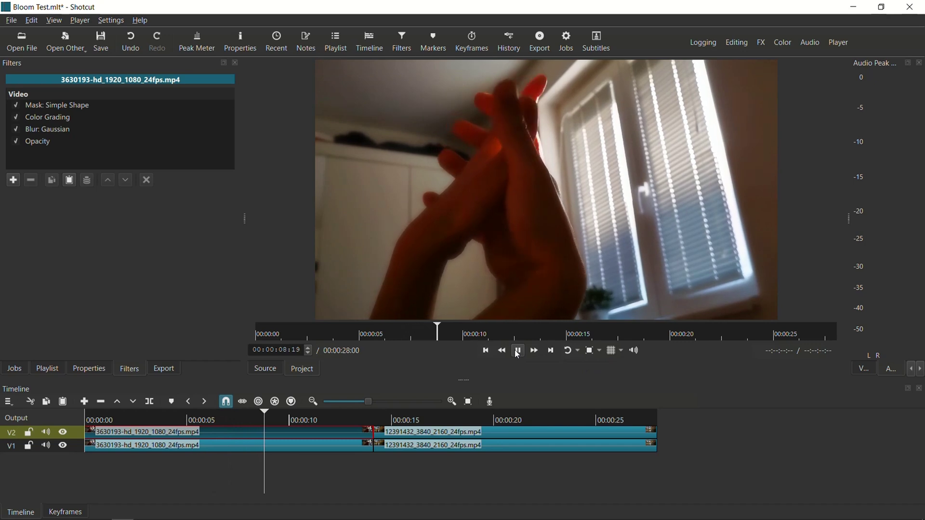
pyautogui.click(517, 352)
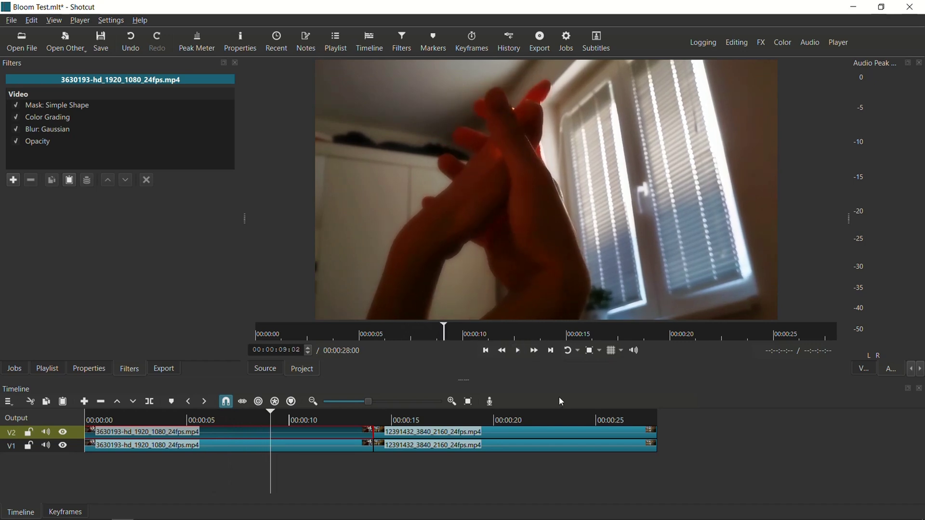
pyautogui.click(472, 417)
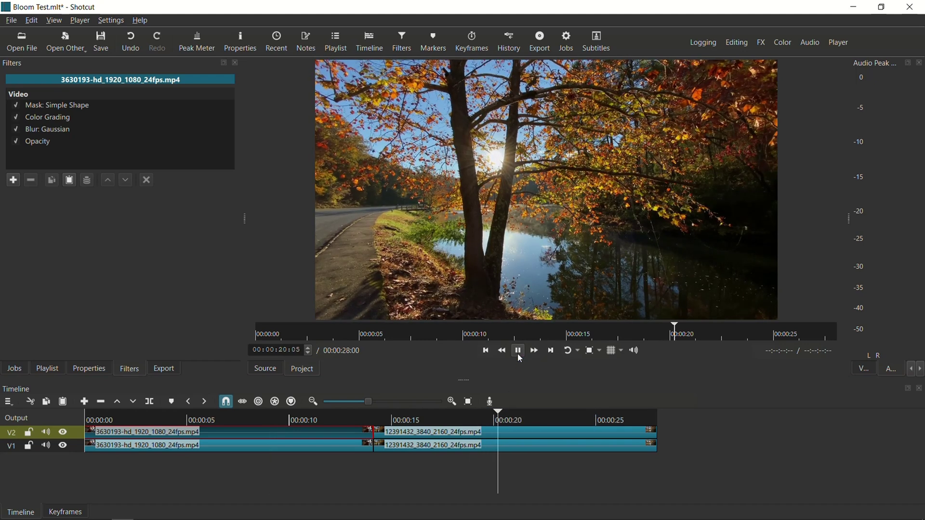
# Select the autumn clip on the top track and add a Mask: Simple Shape filter
pyautogui.click(518, 352)
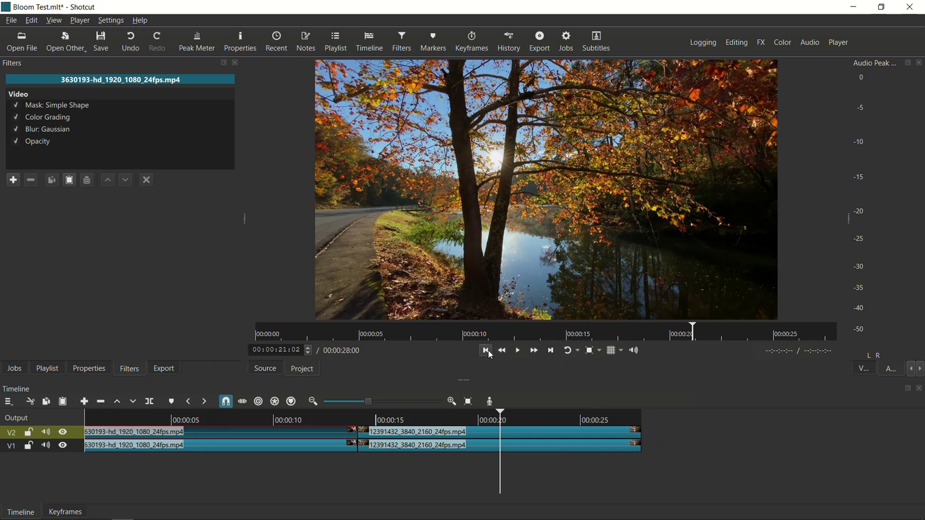
pyautogui.click(468, 402)
pyautogui.click(467, 431)
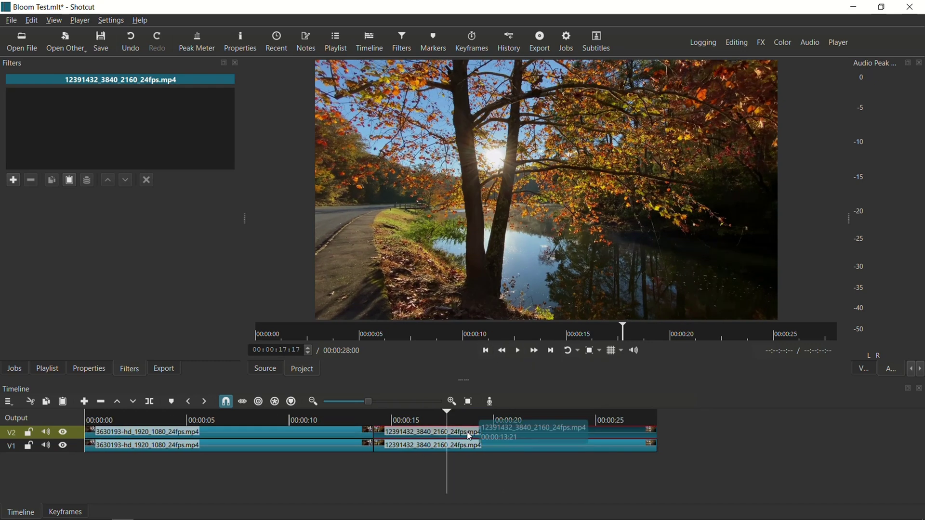
pyautogui.click(13, 180)
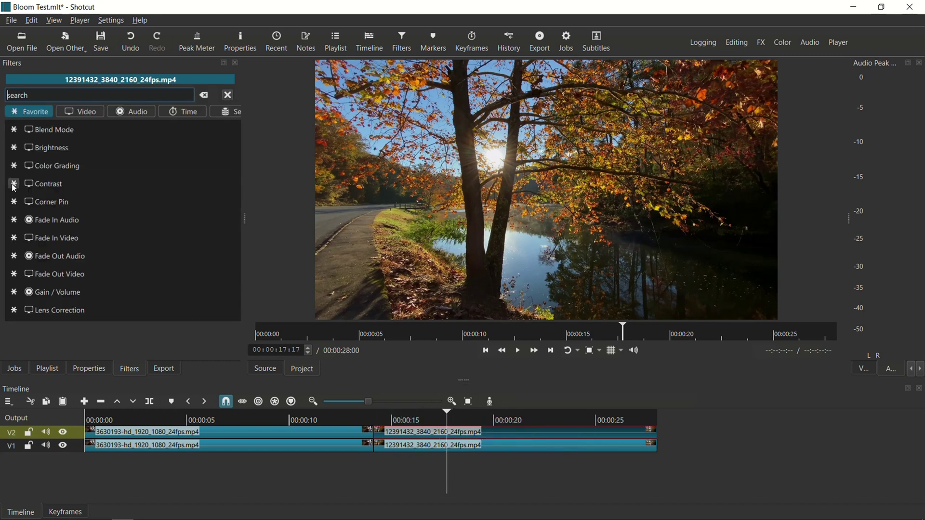
pyautogui.write('mask')
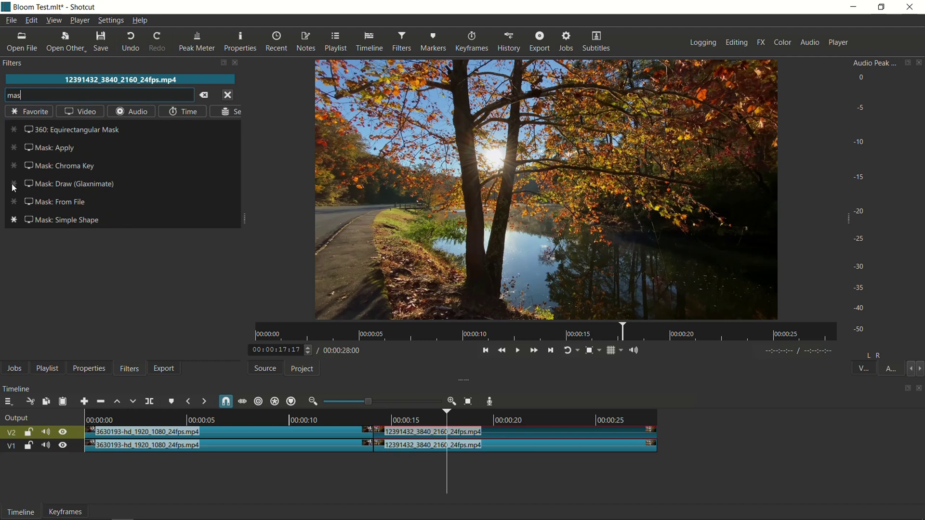
pyautogui.click(90, 221)
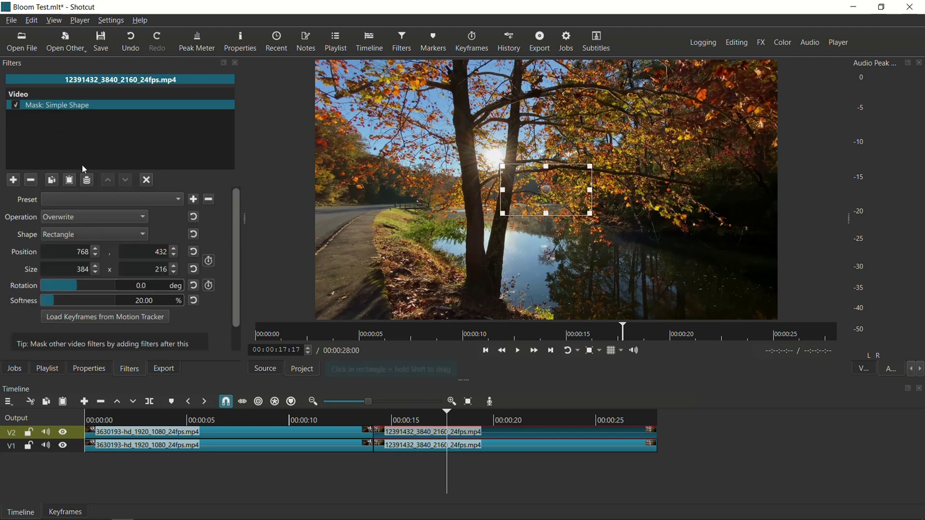
# Add Color Grading, Blur: Gaussian and Opacity filters, then switch Opacity off
pyautogui.click(16, 181)
pyautogui.write('color')
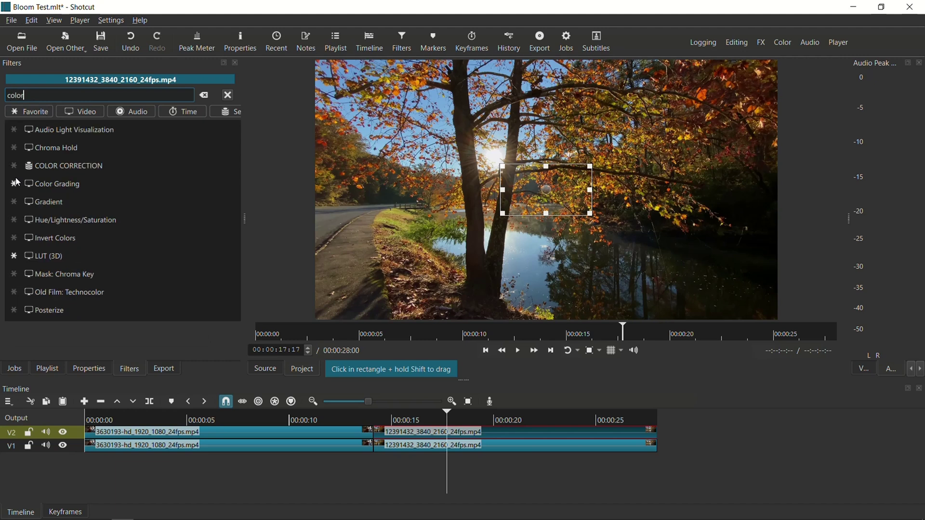
pyautogui.click(83, 182)
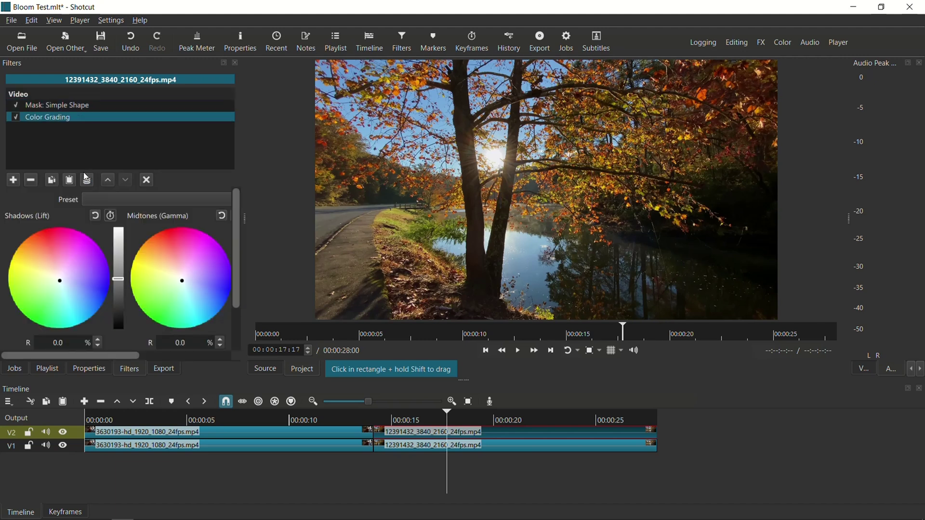
pyautogui.click(12, 179)
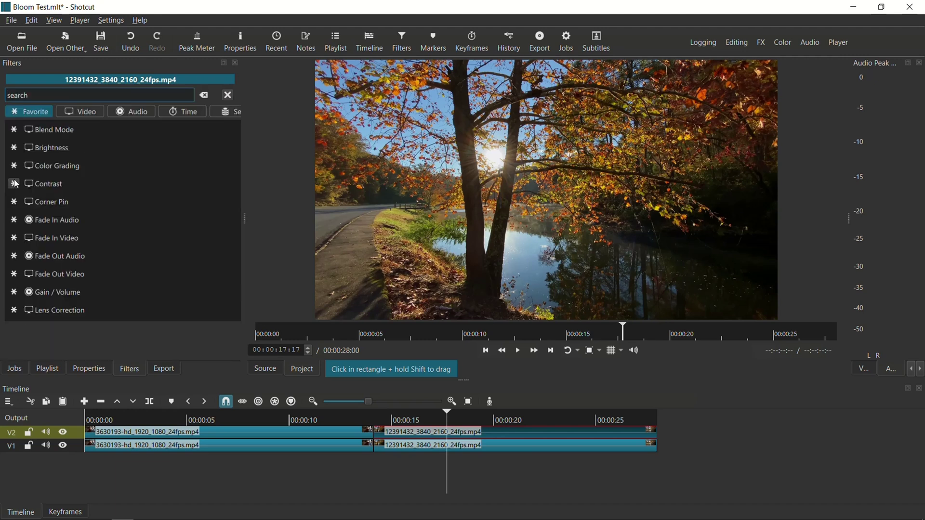
pyautogui.write('blur')
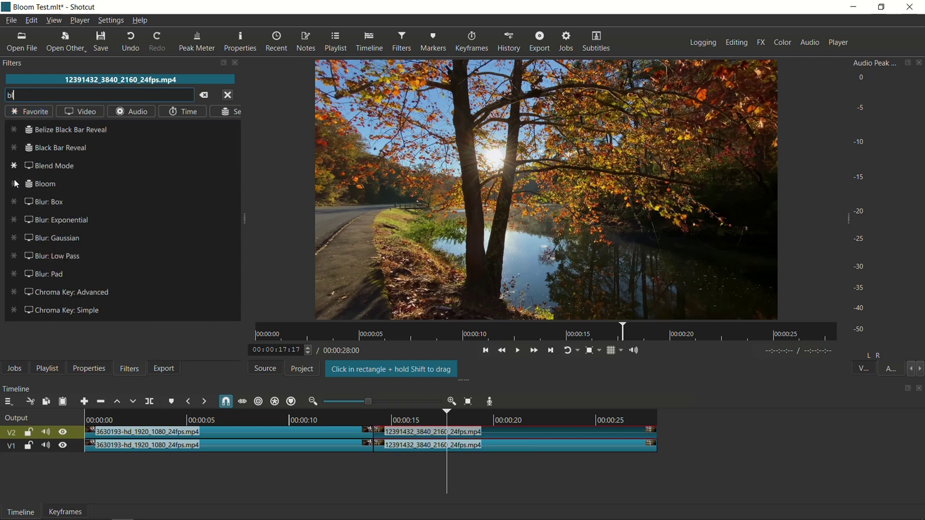
pyautogui.click(104, 166)
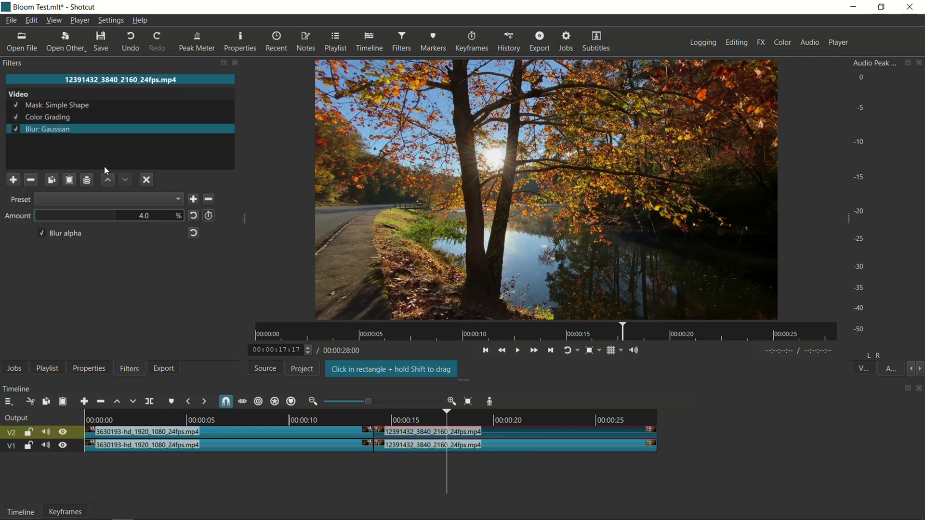
pyautogui.click(17, 180)
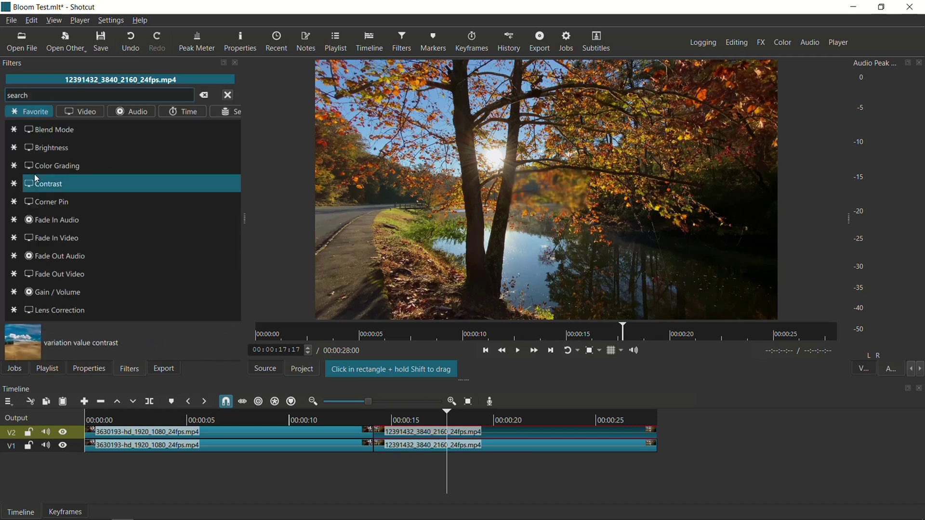
pyautogui.write('opacity')
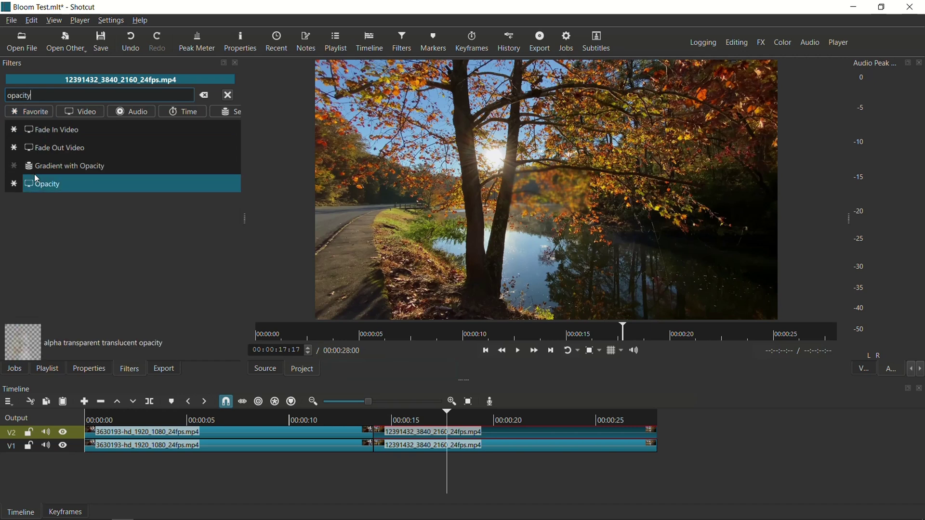
pyautogui.click(46, 185)
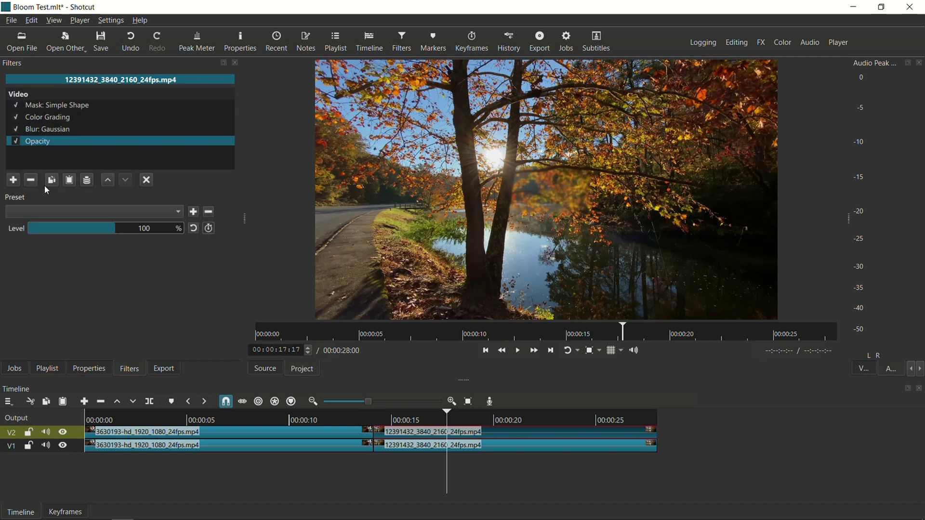
pyautogui.click(18, 145)
# Disable Blur and Color Grading, then stretch the mask to 2,037 × 1,151 with 0 softness
pyautogui.click(16, 131)
pyautogui.click(16, 117)
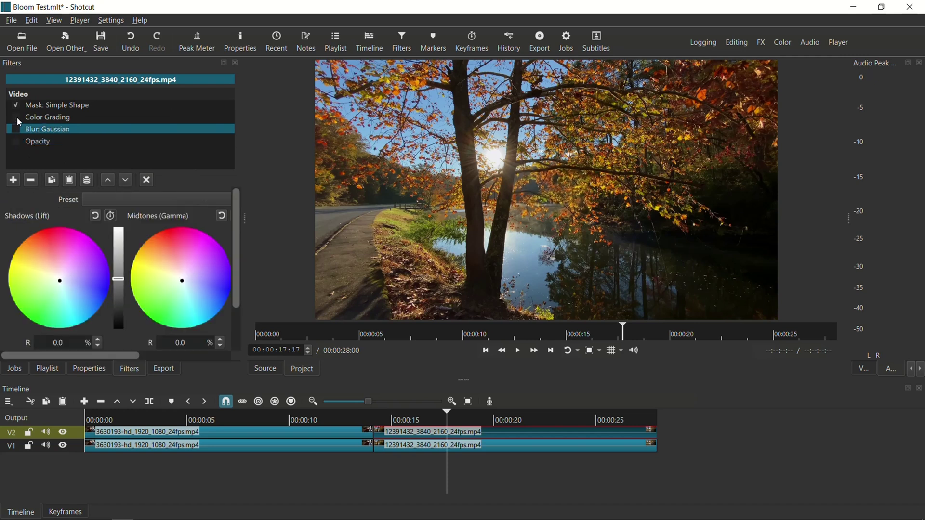
pyautogui.click(56, 106)
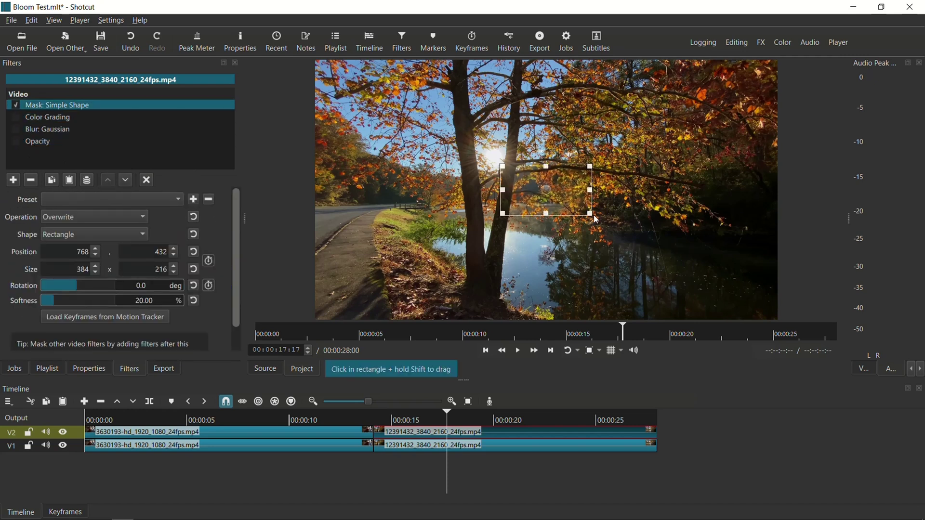
pyautogui.moveTo(594, 216); pyautogui.dragTo(795, 334)
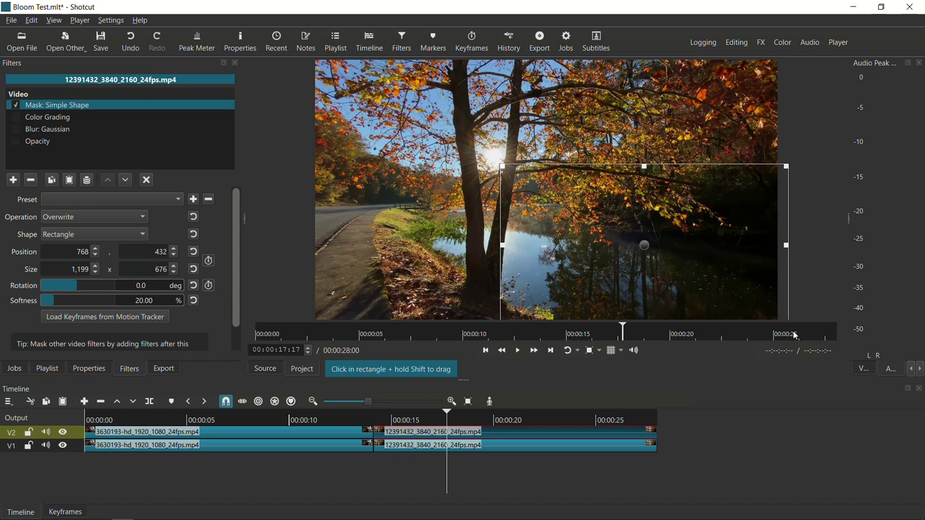
pyautogui.moveTo(501, 166); pyautogui.dragTo(290, 50)
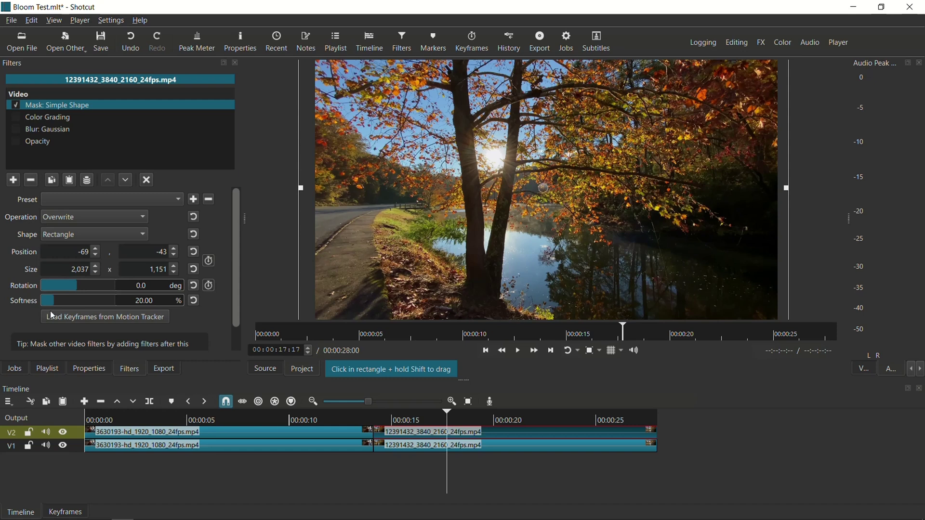
pyautogui.moveTo(53, 303); pyautogui.dragTo(36, 302)
# Re-enable Color Grading with highlights gain 85.6% on R, G and B, and re-enable Gaussian blur
pyautogui.click(34, 118)
pyautogui.click(16, 118)
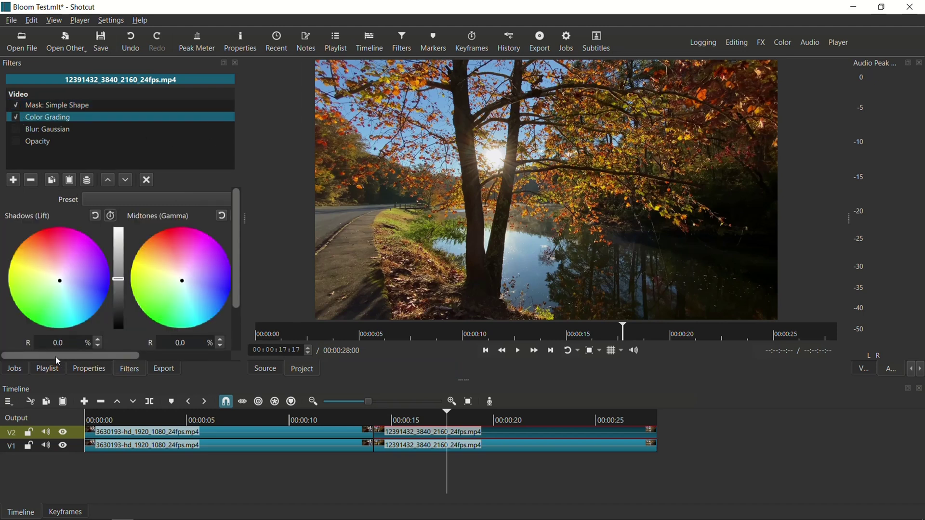
pyautogui.moveTo(59, 356); pyautogui.dragTo(215, 357)
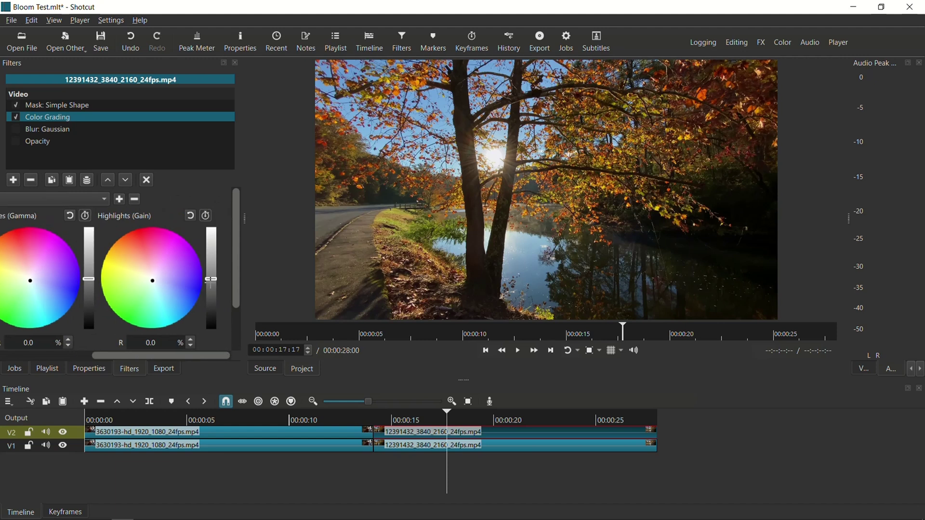
pyautogui.moveTo(211, 279); pyautogui.dragTo(238, 269)
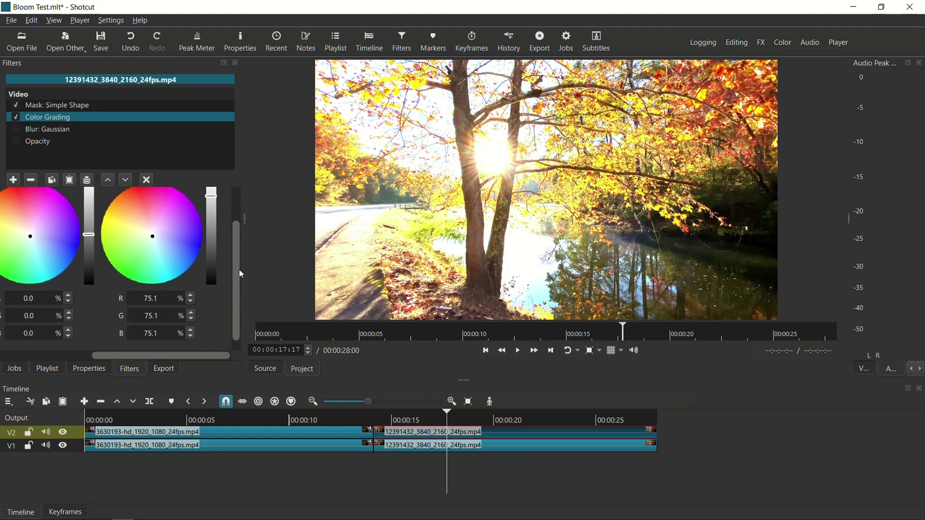
pyautogui.click(152, 299)
pyautogui.doubleClick(152, 300)
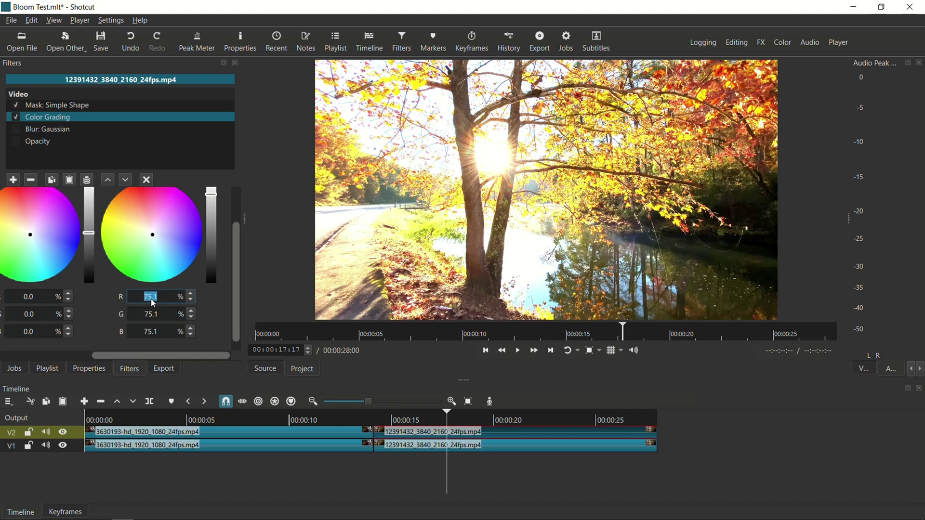
pyautogui.press('BackSpace')
pyautogui.write('85.6')
pyautogui.press('Tab')
pyautogui.write('85')
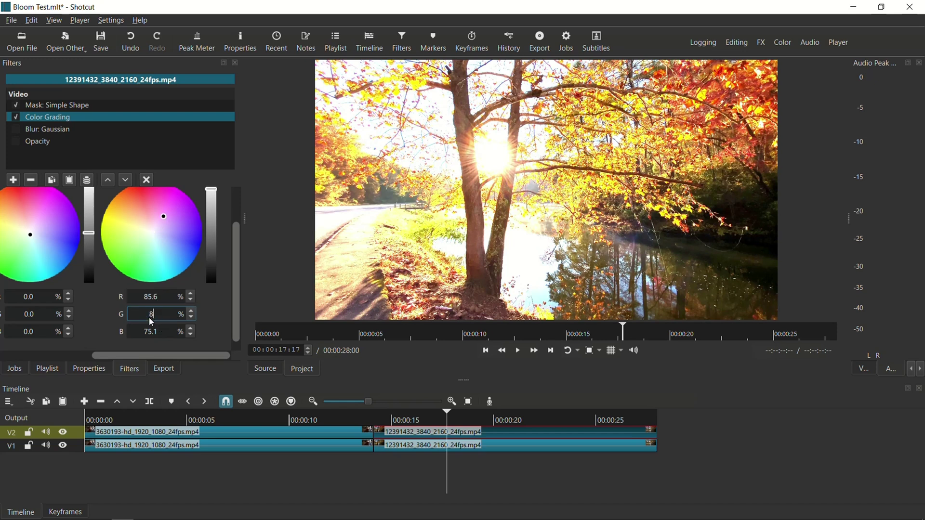
pyautogui.press('Tab')
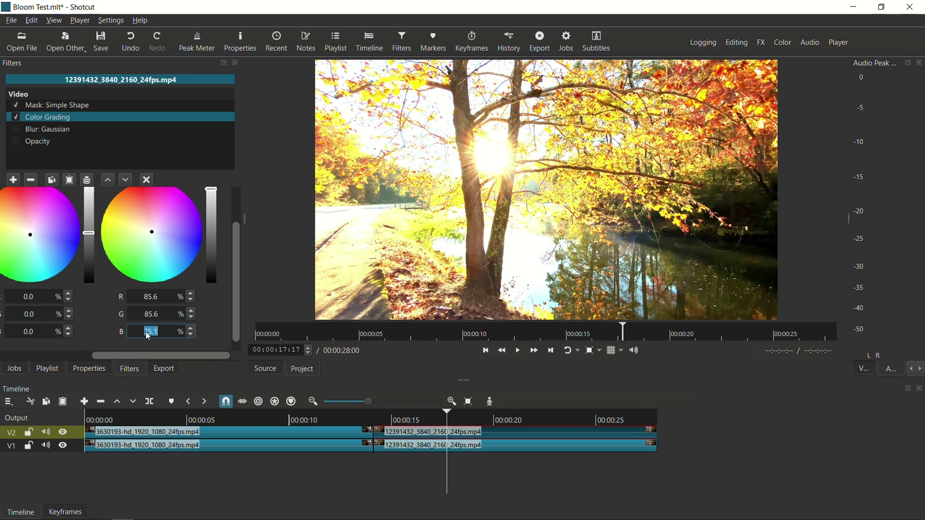
pyautogui.write('85.6')
pyautogui.moveTo(236, 285); pyautogui.dragTo(238, 250)
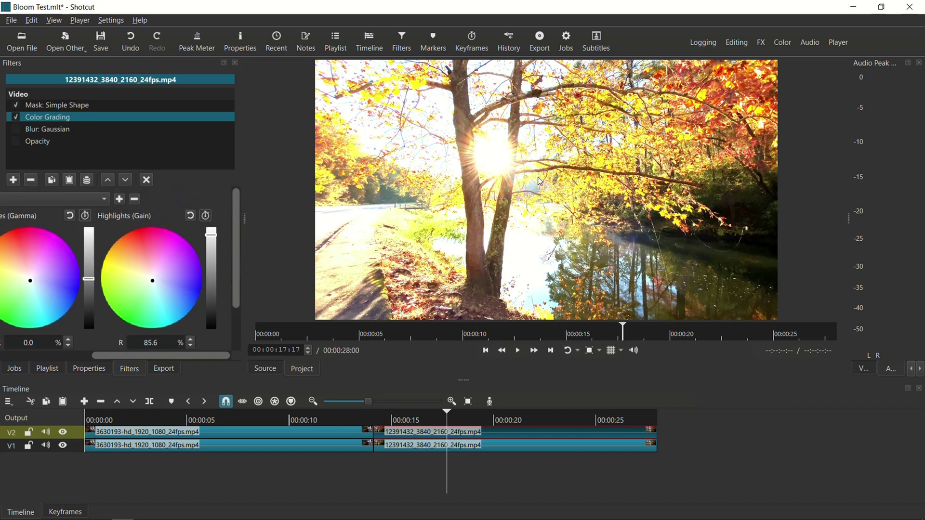
pyautogui.click(17, 129)
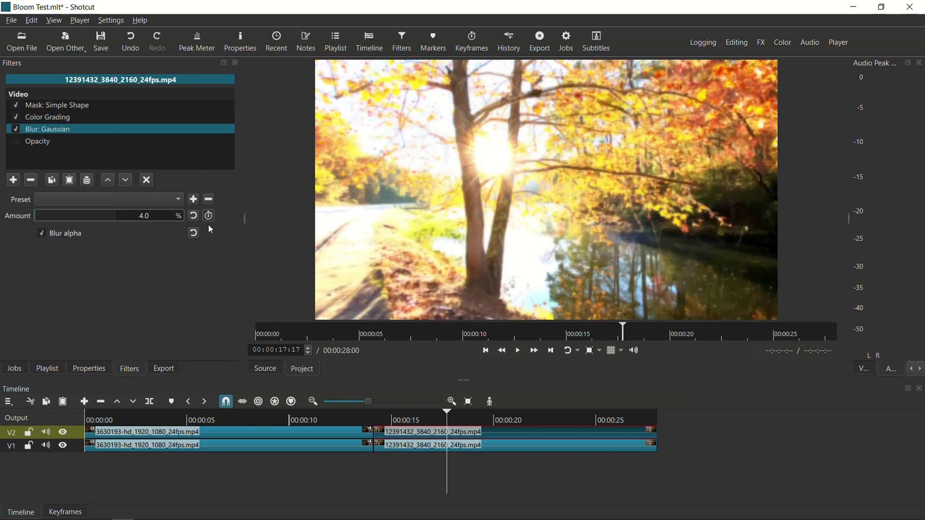
# Set the Gaussian blur amount to 13 and enable Opacity at 36%
pyautogui.doubleClick(147, 221)
pyautogui.write('13.8')
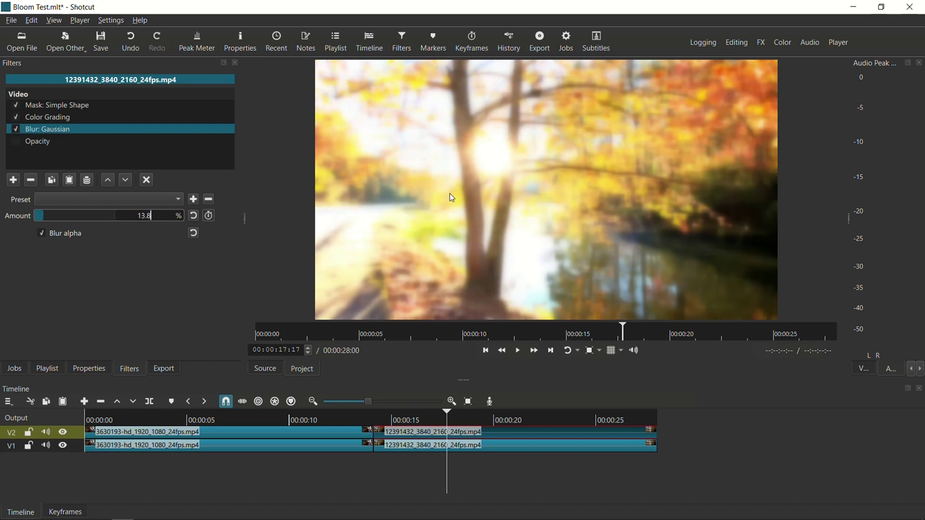
pyautogui.click(17, 141)
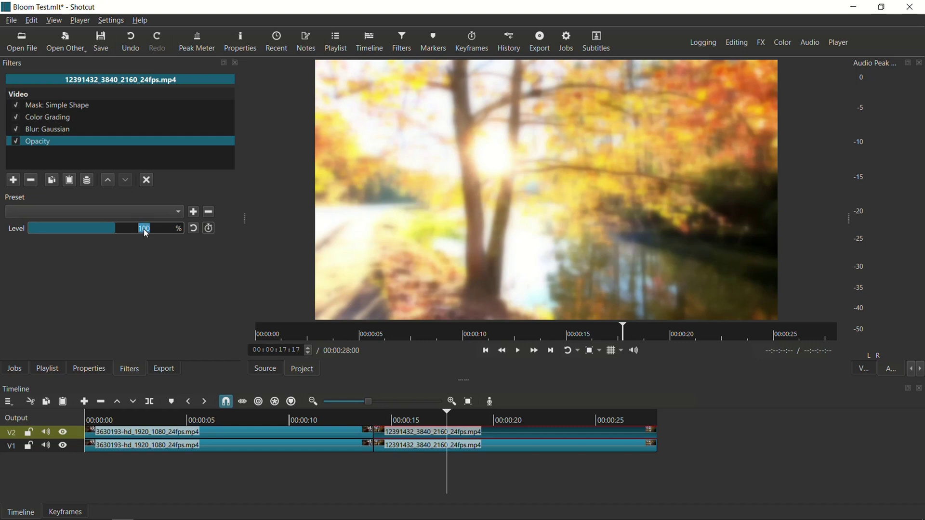
pyautogui.write('36')
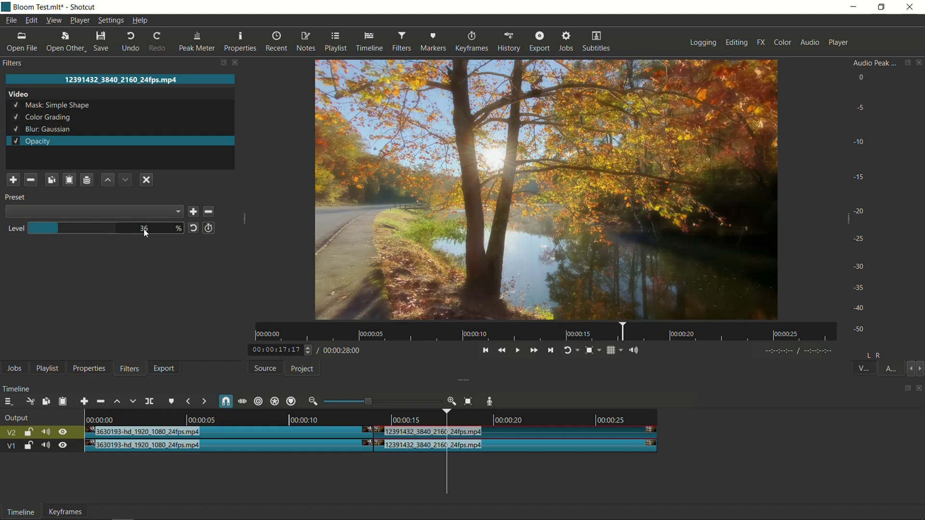
pyautogui.click(486, 350)
pyautogui.click(519, 353)
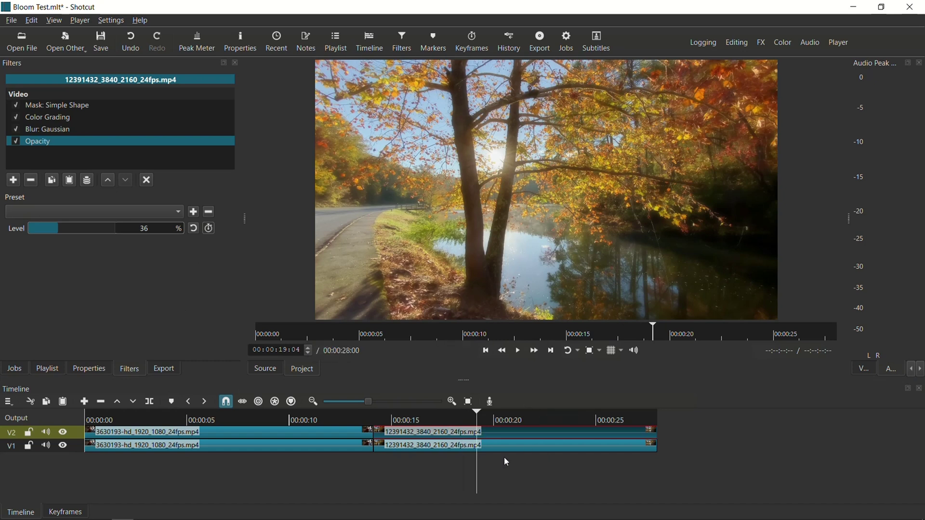
pyautogui.click(63, 433)
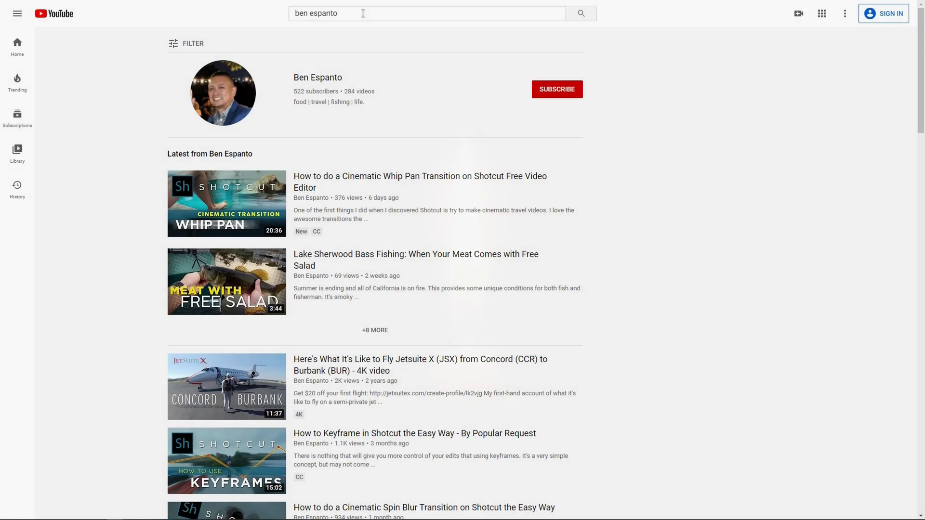
# Open the creator's channel, pause its featured video, and advance the Shotcut Tips and Tricks row twice
pyautogui.click(231, 90)
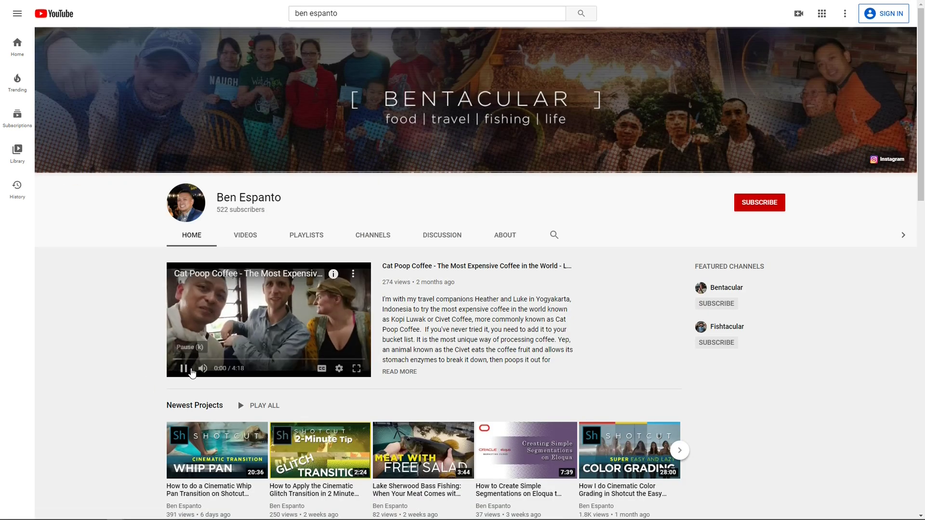
pyautogui.click(184, 368)
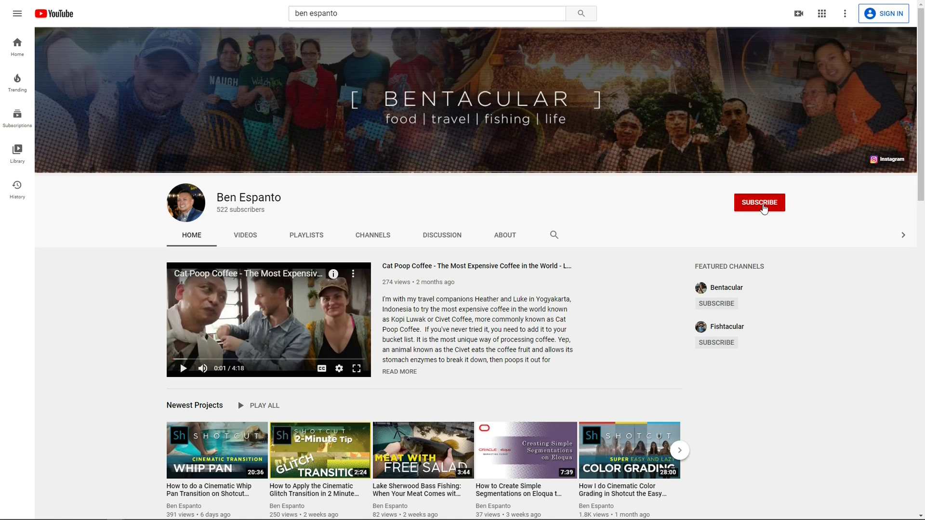
pyautogui.scroll(-7, 776, 270)
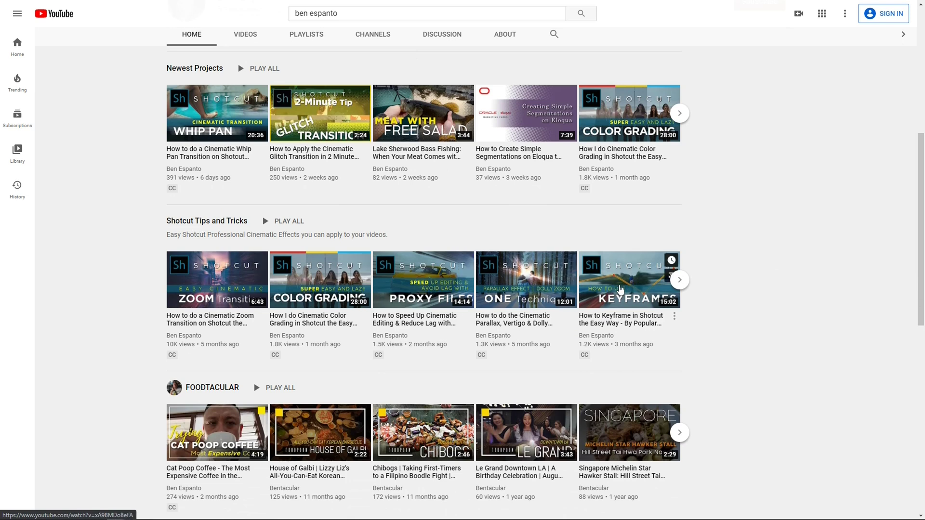
pyautogui.click(683, 282)
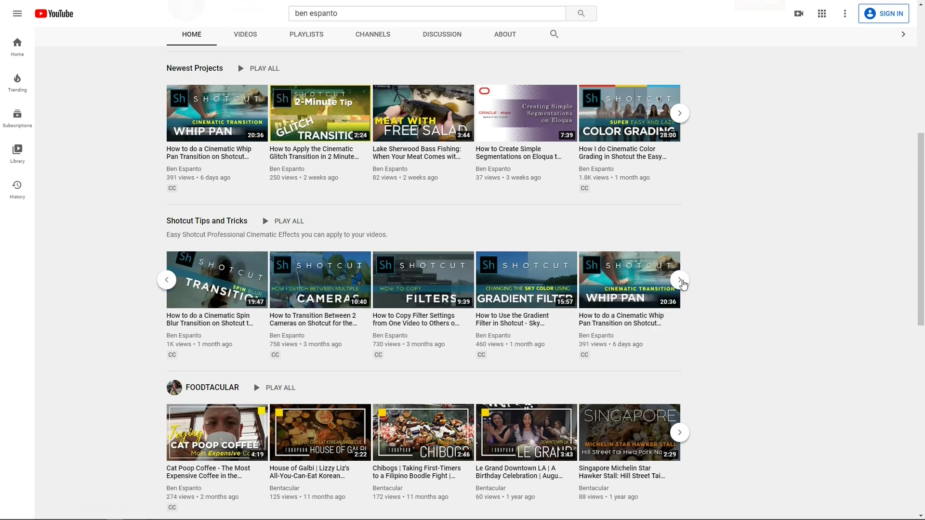
pyautogui.click(683, 284)
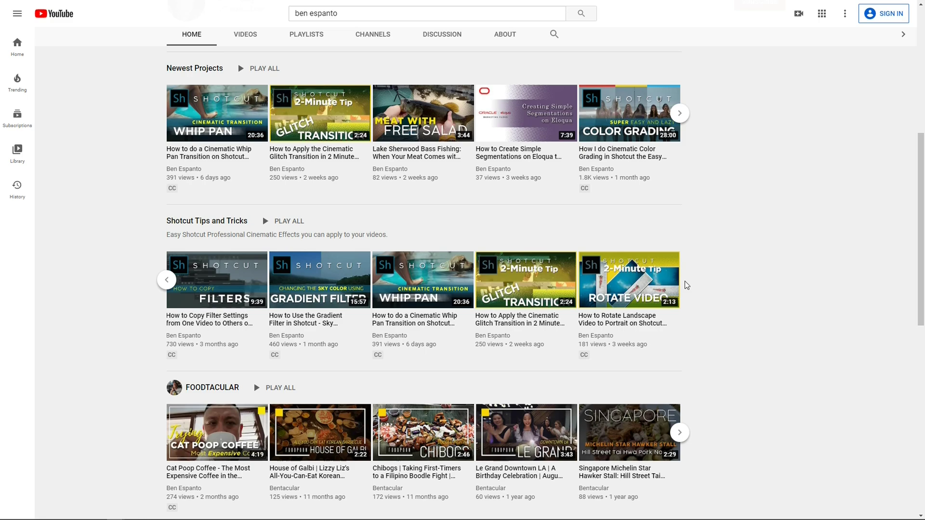